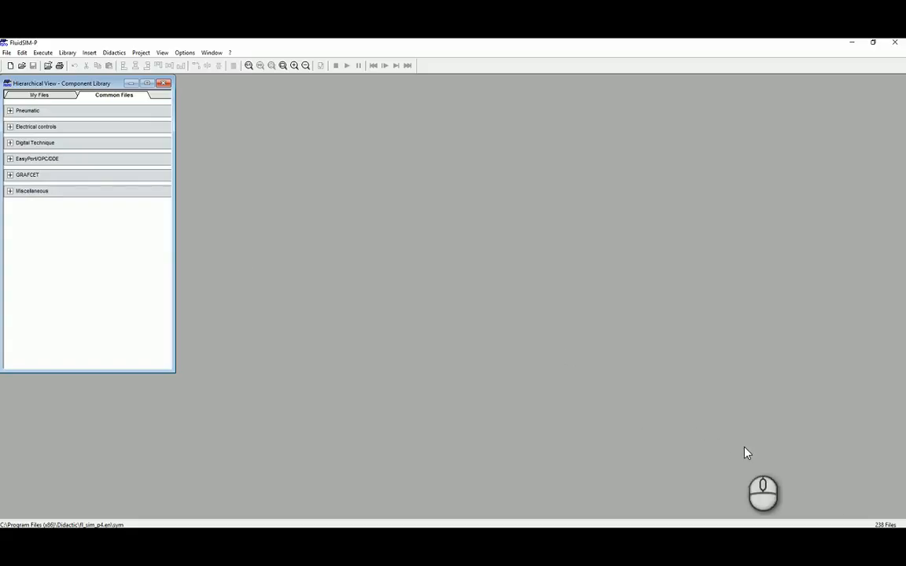
left_click(861, 536)
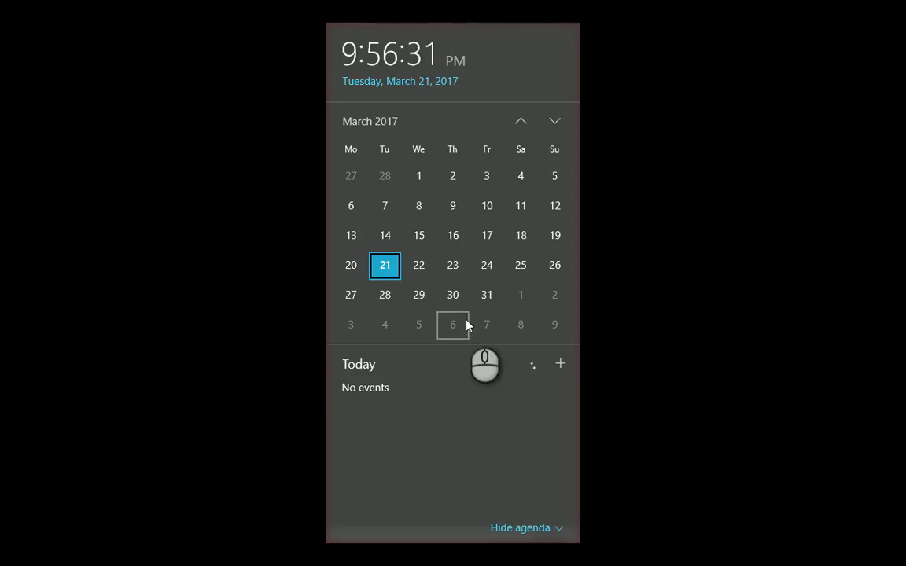
left_click(454, 295)
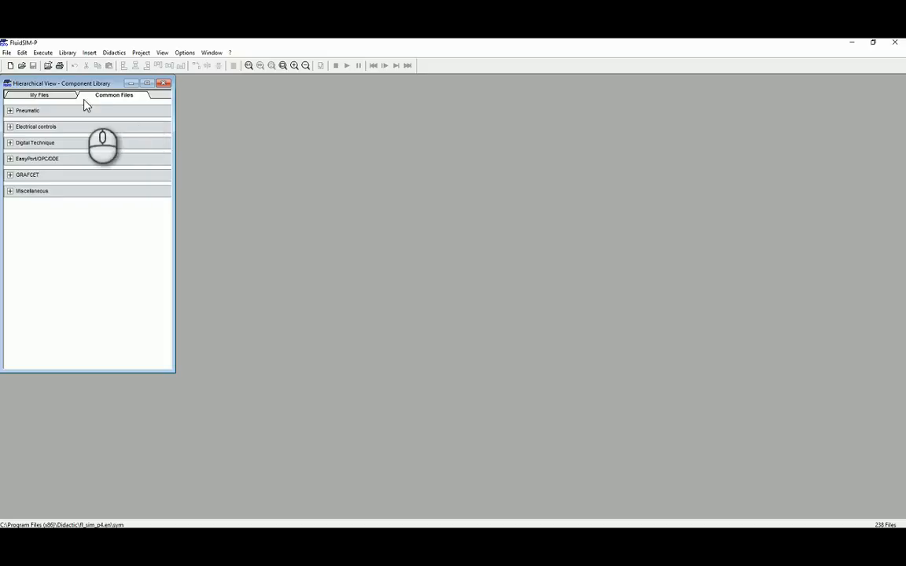
Show the pneumatic actuators in the component library and widen the library window to fit them.
left_click(10, 112)
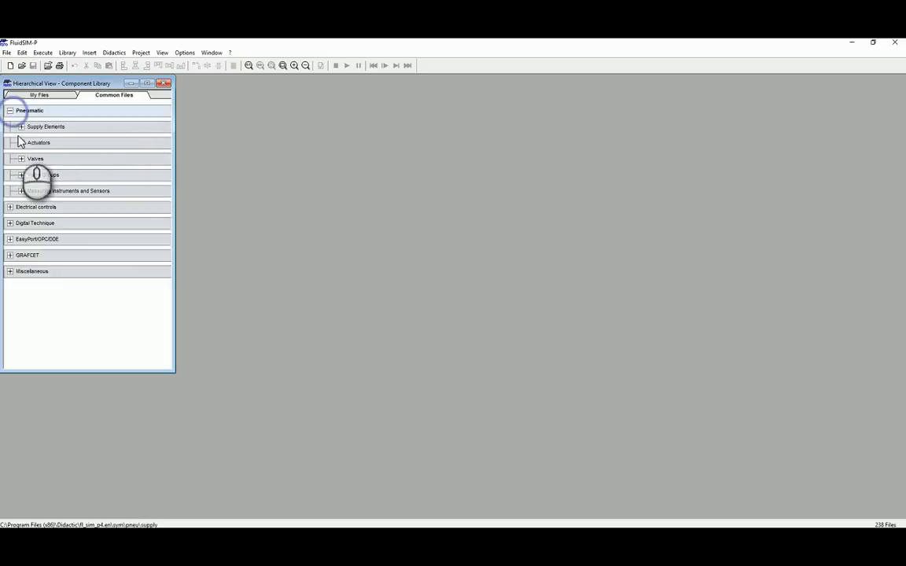
left_click(21, 144)
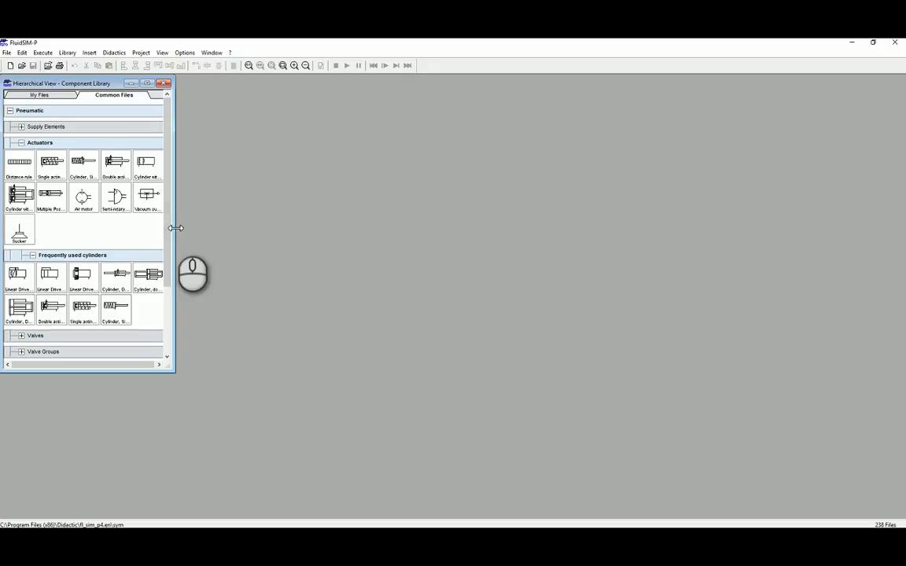
mouse_move(174, 227)
left_mouse_down()
mouse_move(285, 231)
mouse_move(190, 234)
left_mouse_up()
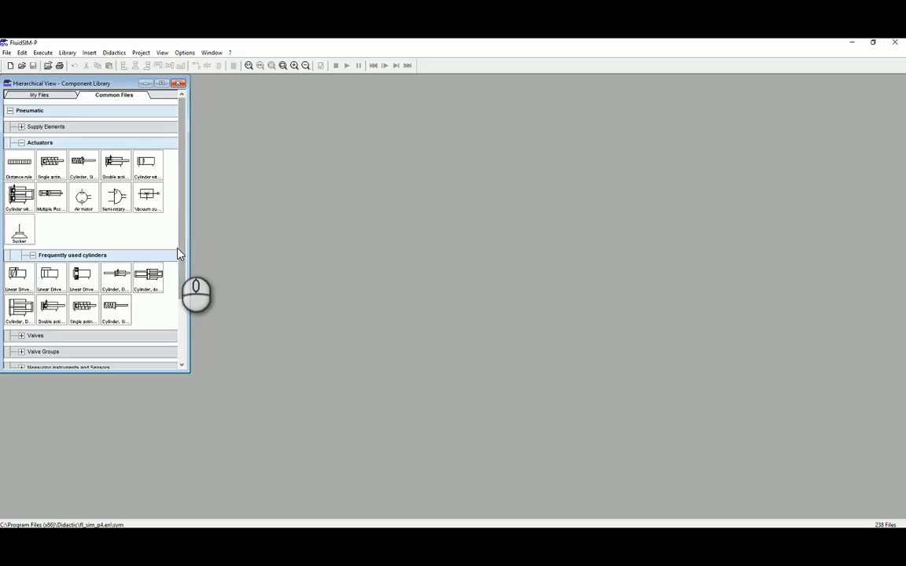
Close the component library window and create a new blank circuit diagram.
left_click(178, 82)
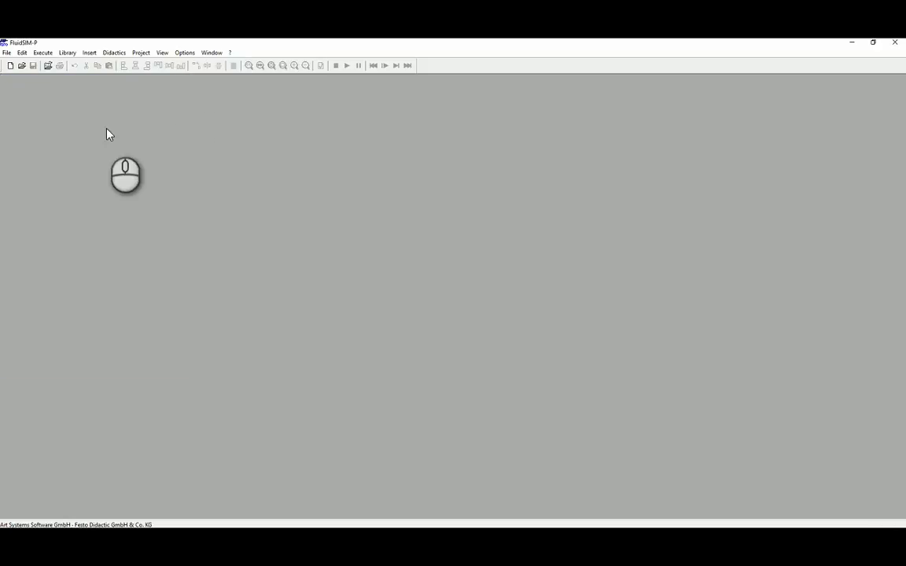
left_click(9, 66)
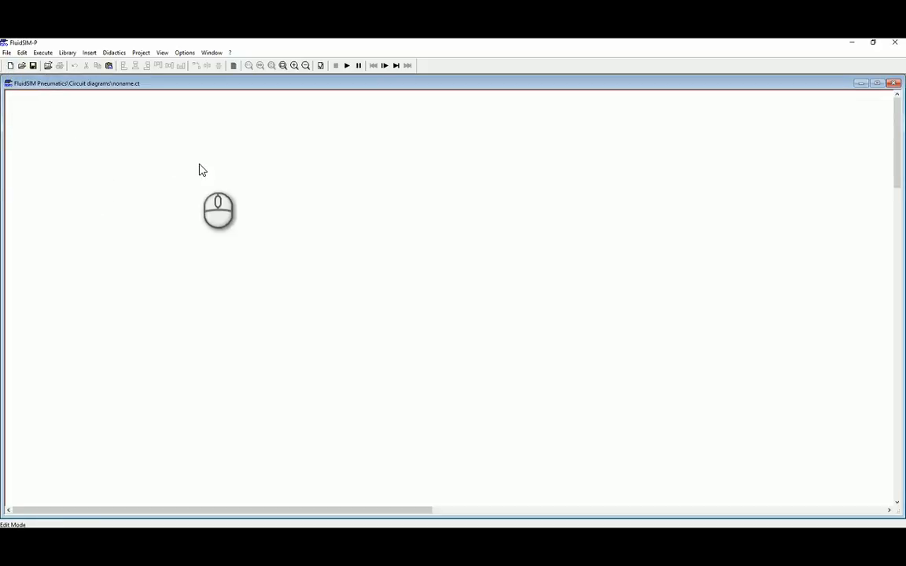
Set the drawing size of the new circuit to DIN A4, 210 x 297 mm, in landscape orientation.
left_click(6, 52)
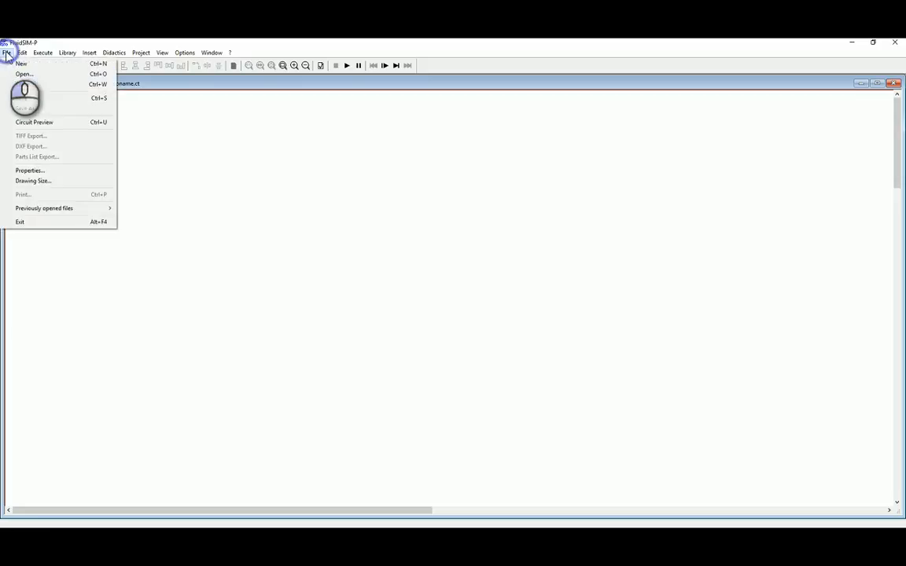
left_click(57, 181)
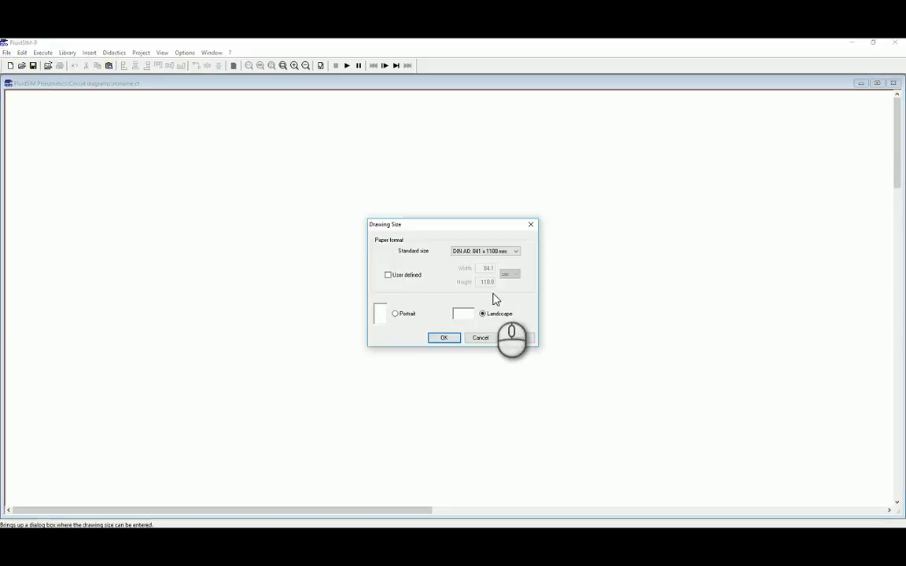
left_click(492, 252)
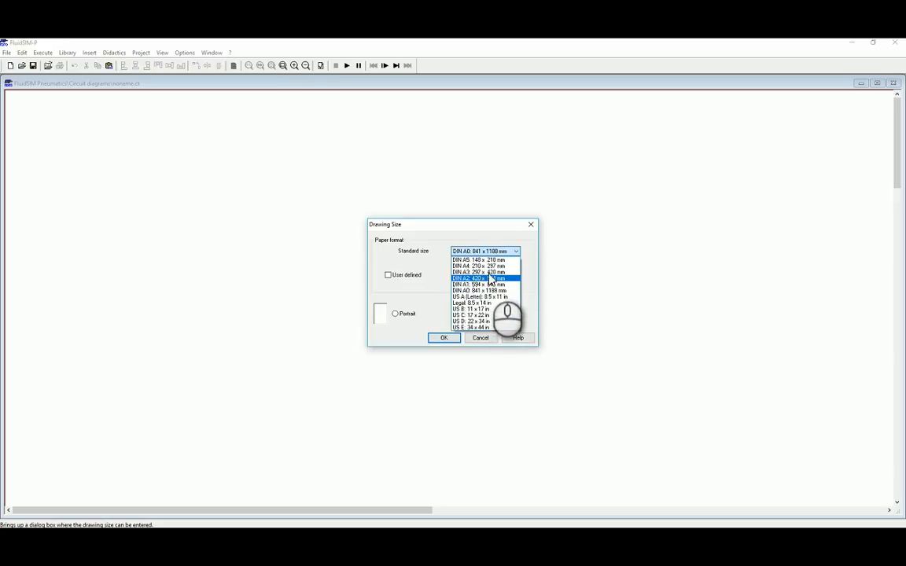
left_click(488, 268)
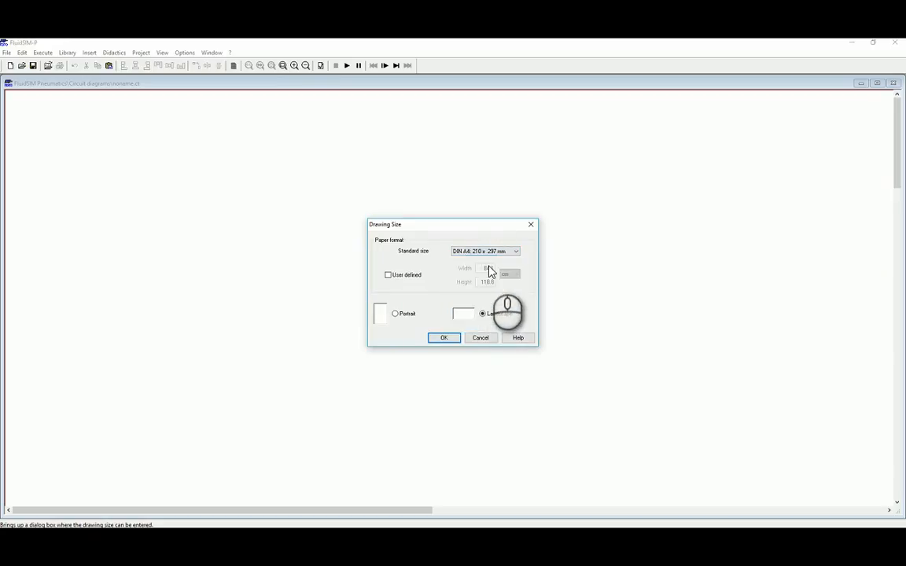
left_click(444, 338)
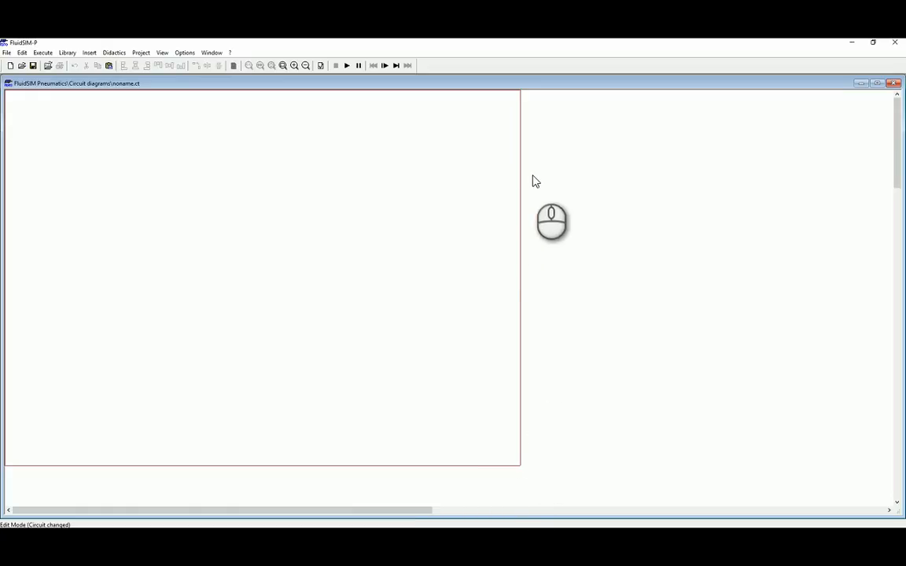
Set the drawing size of the circuit to the DIN A0 standard format in landscape orientation.
left_click(11, 70)
left_click(6, 52)
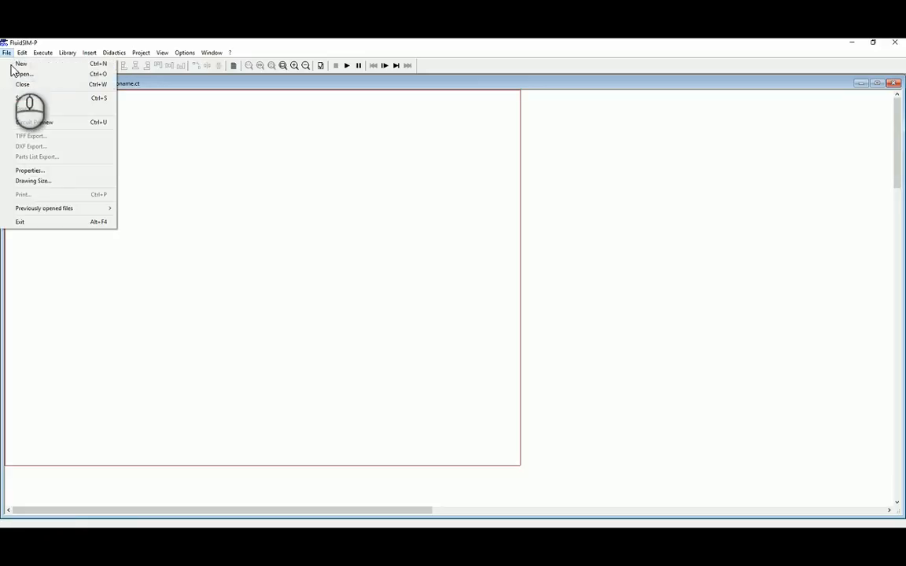
left_click(34, 184)
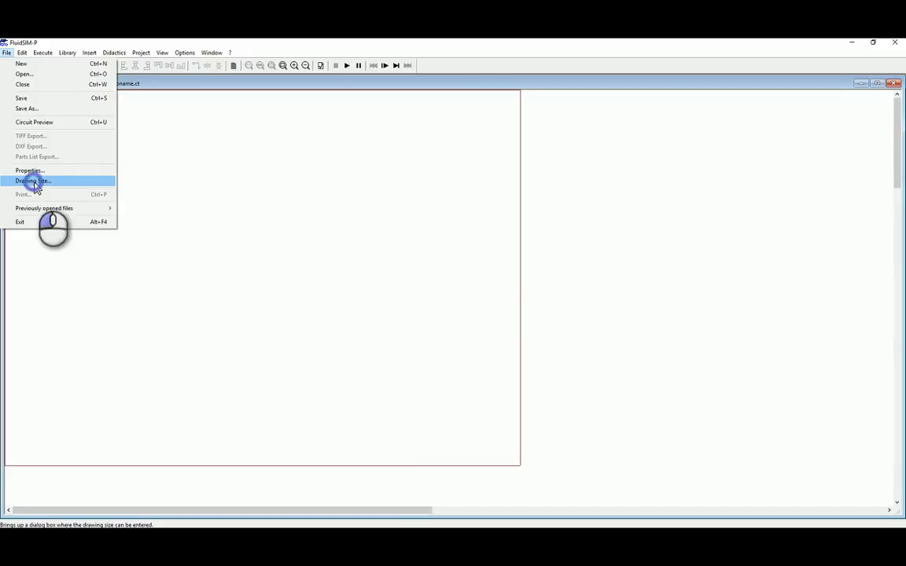
left_click(464, 255)
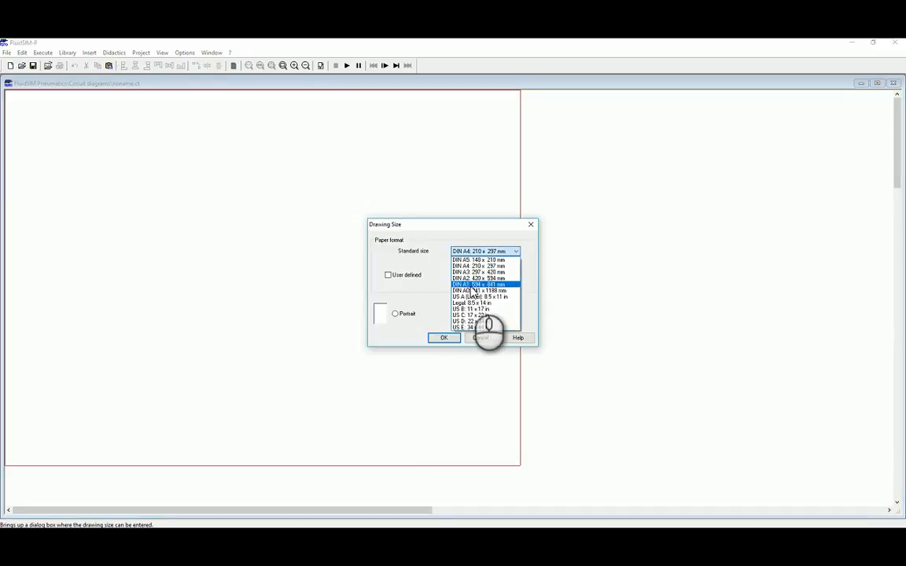
left_click(472, 290)
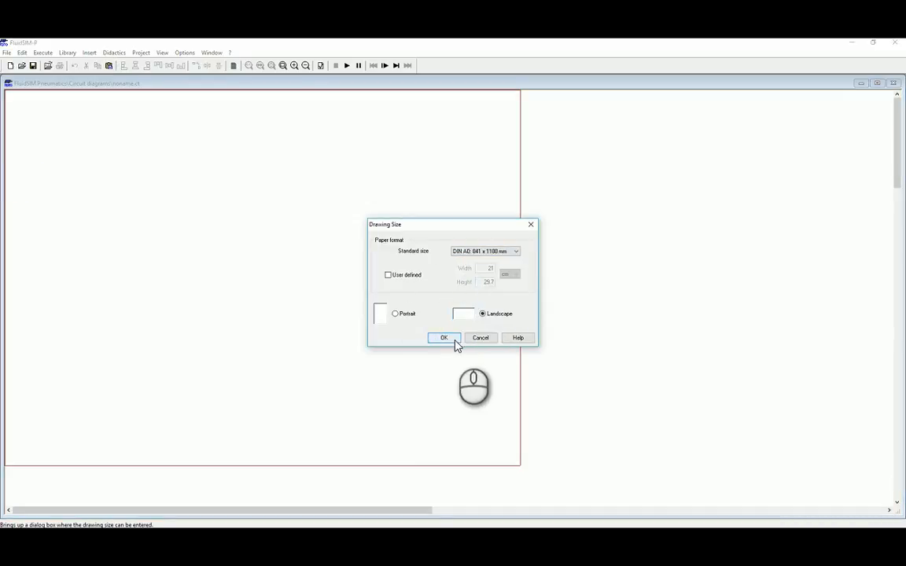
left_click(444, 339)
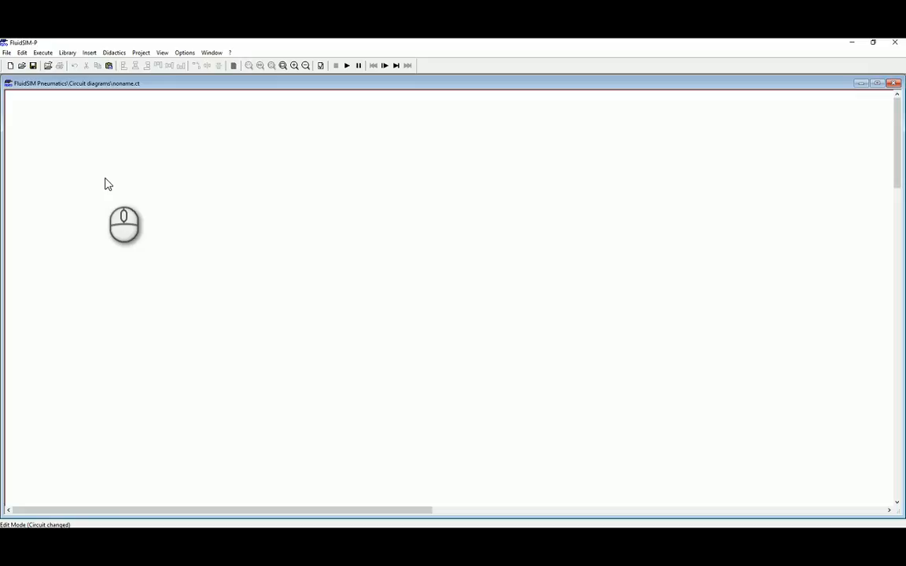
left_click(206, 194)
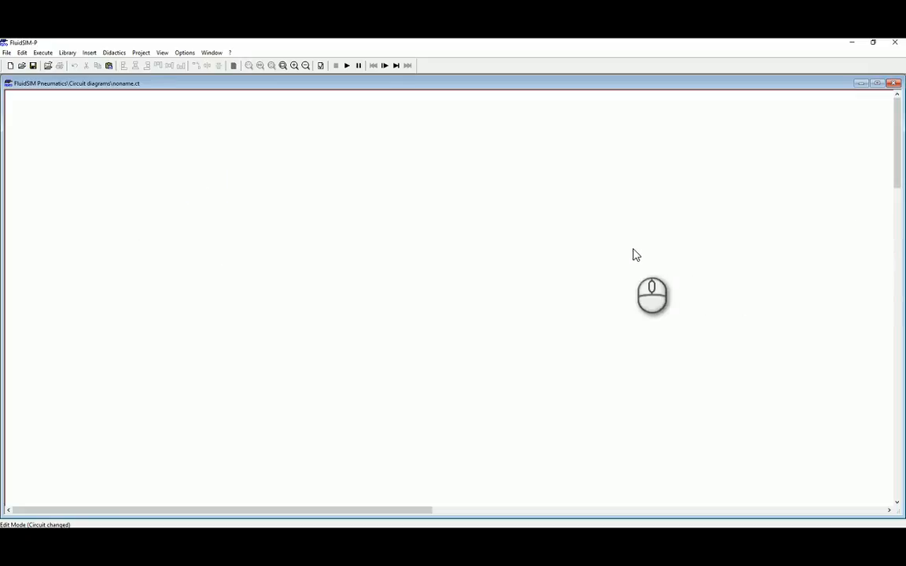
key("ctrl+f")
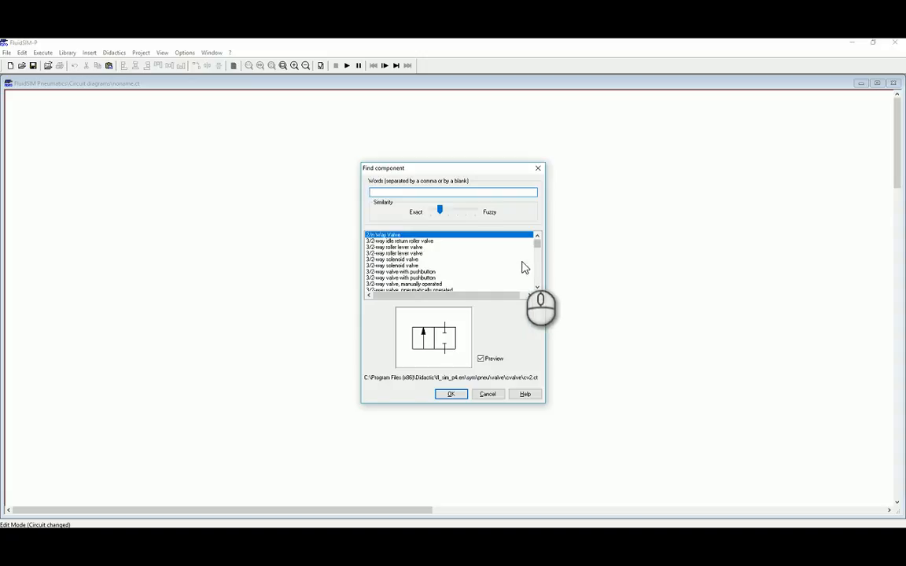
mouse_move(465, 173)
left_mouse_down()
mouse_move(517, 180)
mouse_move(479, 162)
left_mouse_up()
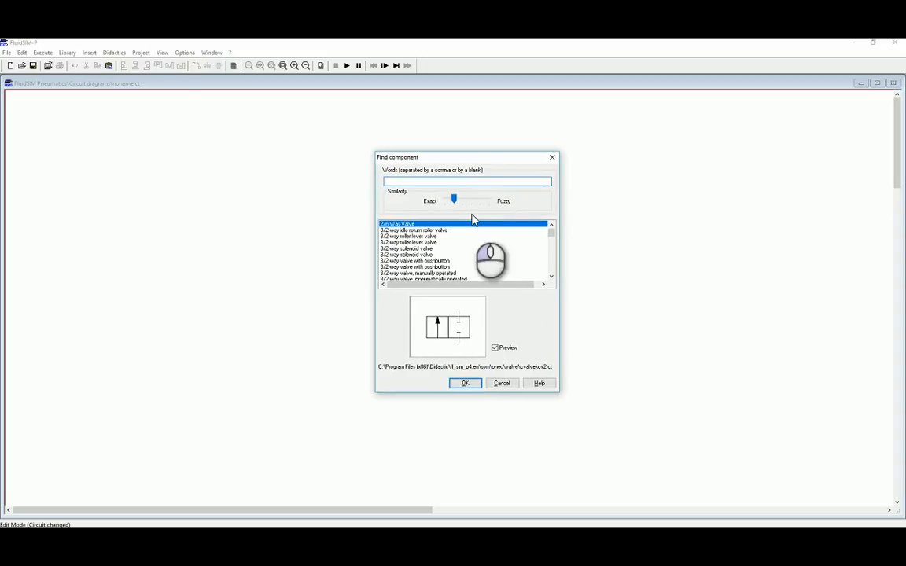
left_click(552, 157)
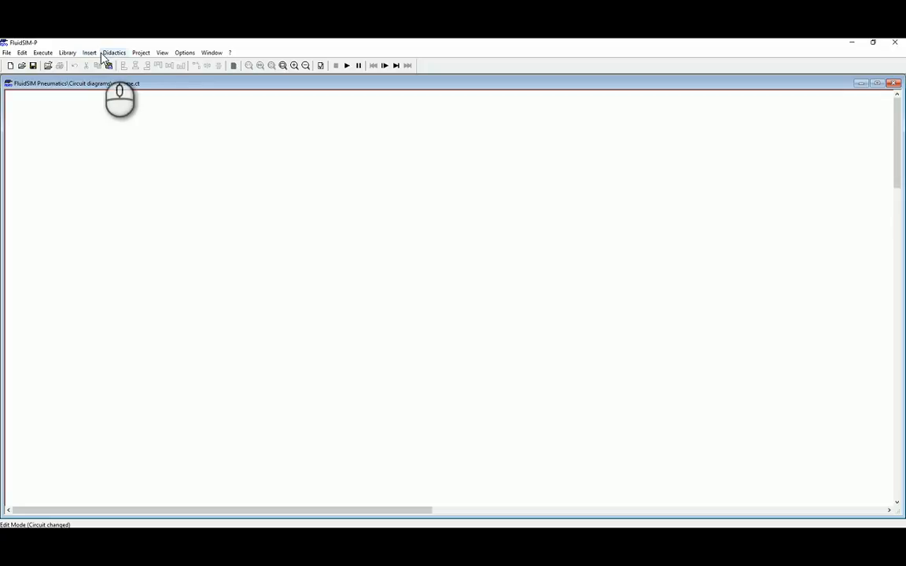
left_click(161, 53)
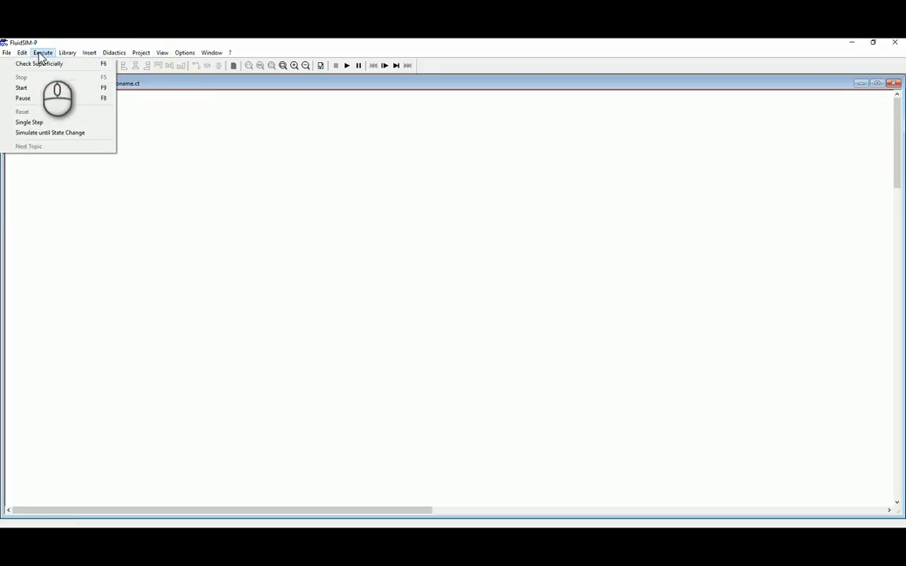
mouse_move(89, 55)
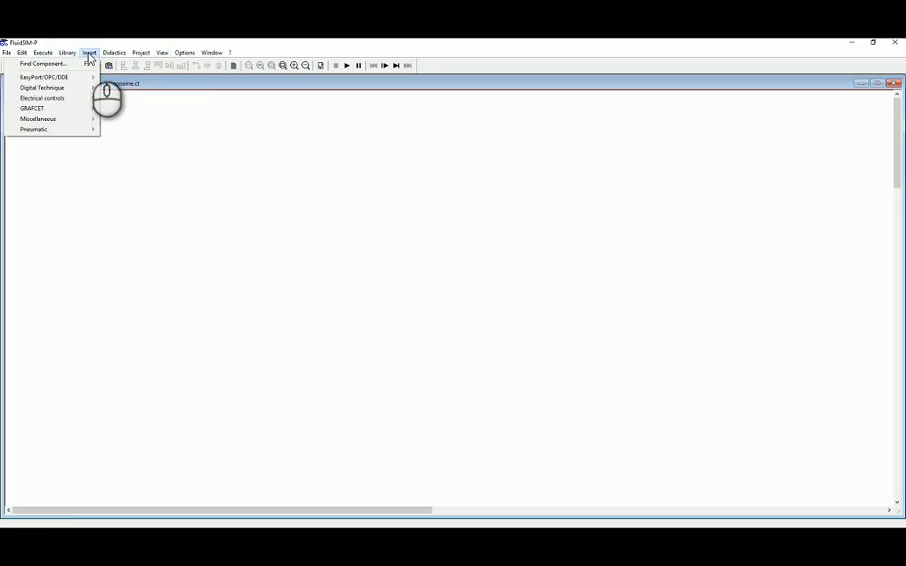
left_click(68, 64)
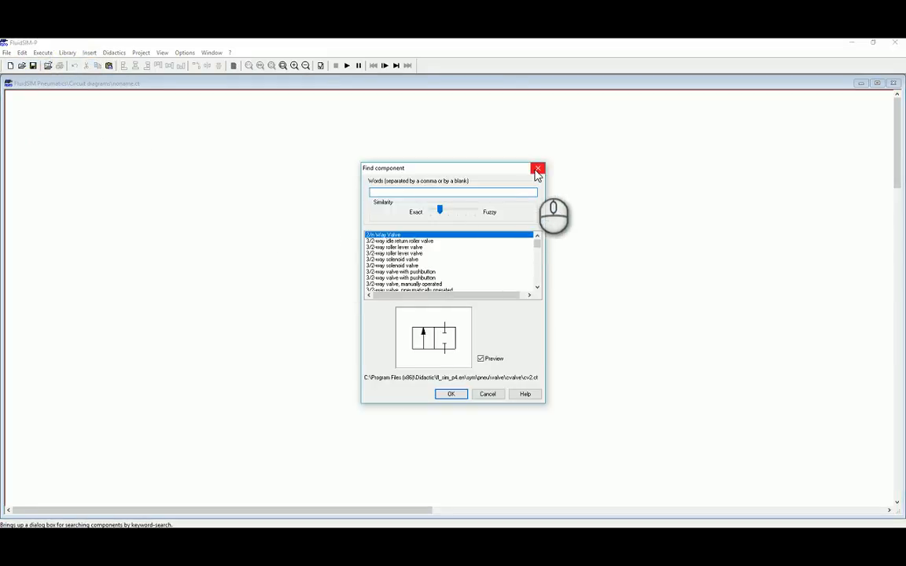
left_click(537, 171)
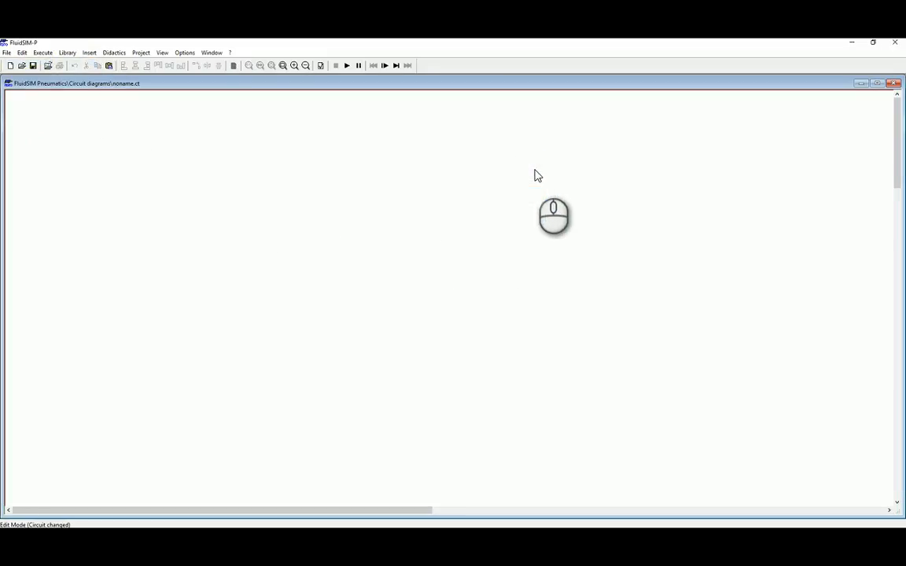
Find the Text component by searching for "text", place it near the upper middle of the drawing and open it for editing.
double_click(535, 171)
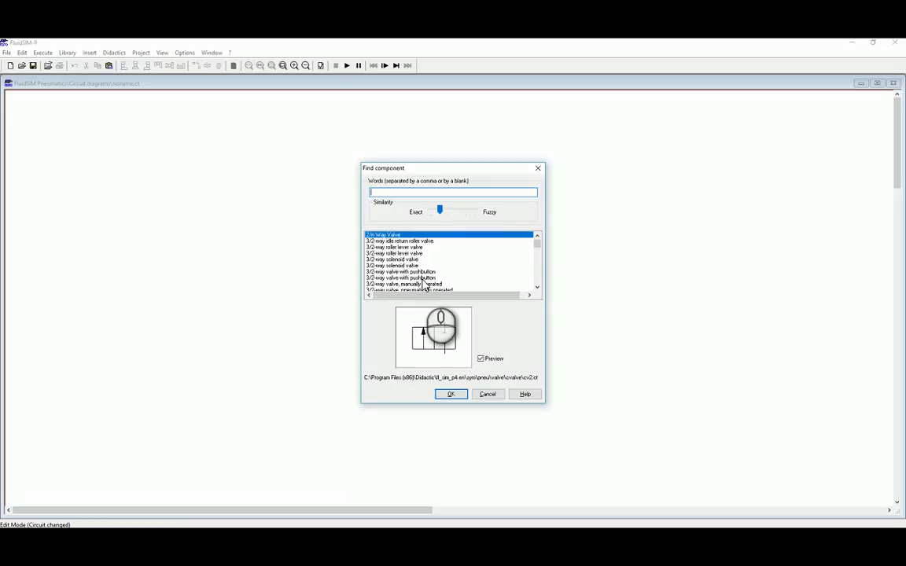
type("text")
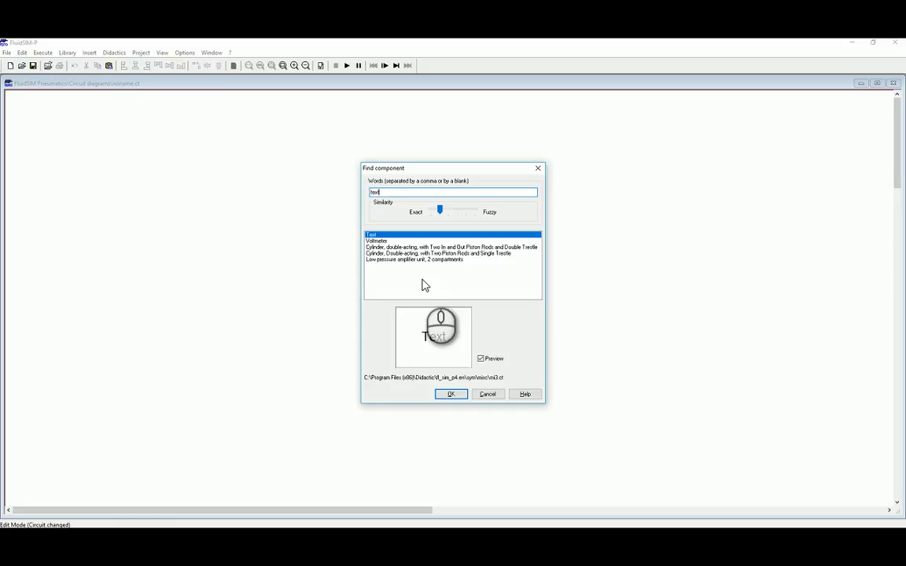
left_click(451, 394)
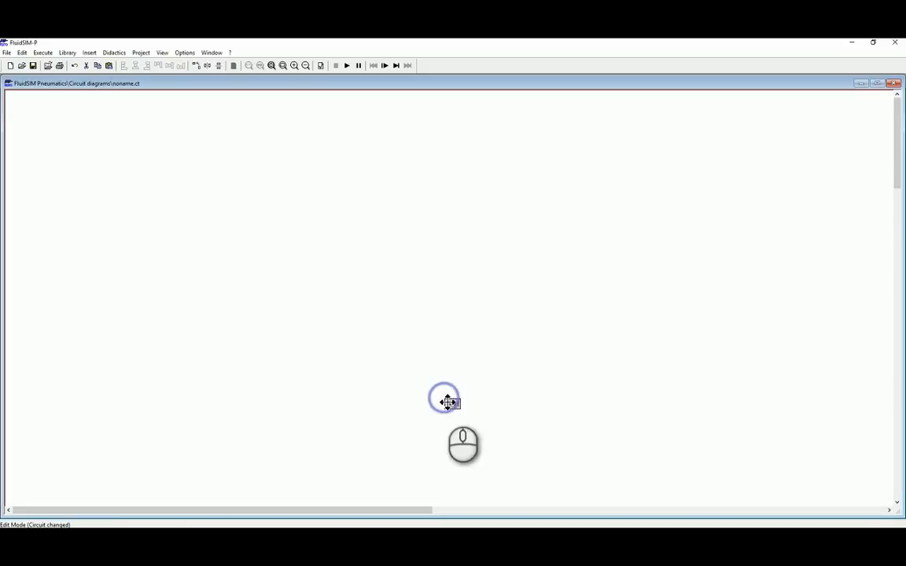
left_click(366, 122)
Set the content of the placed text component to the sequence "(A+, B+, A-, B-)".
type("A")
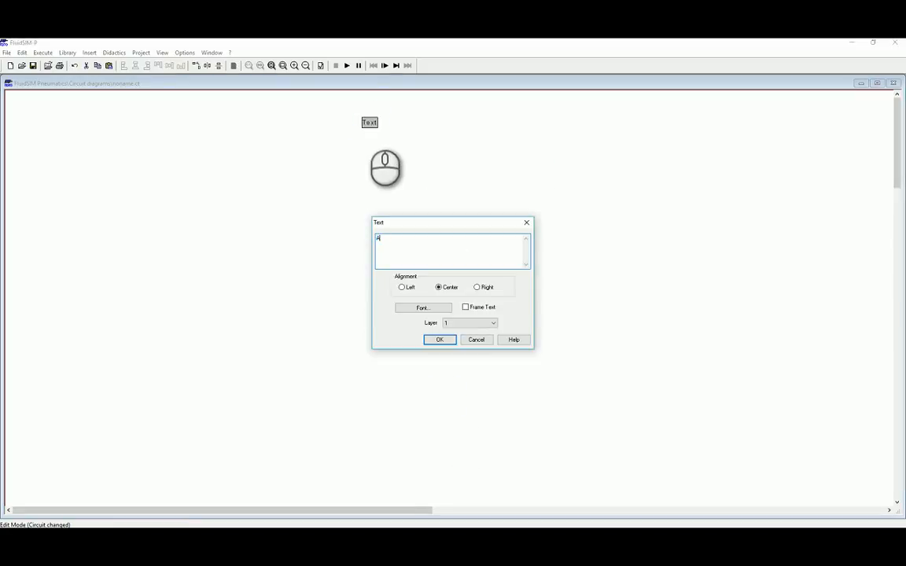
type("+, B+")
key("Caps_Lock")
type(",")
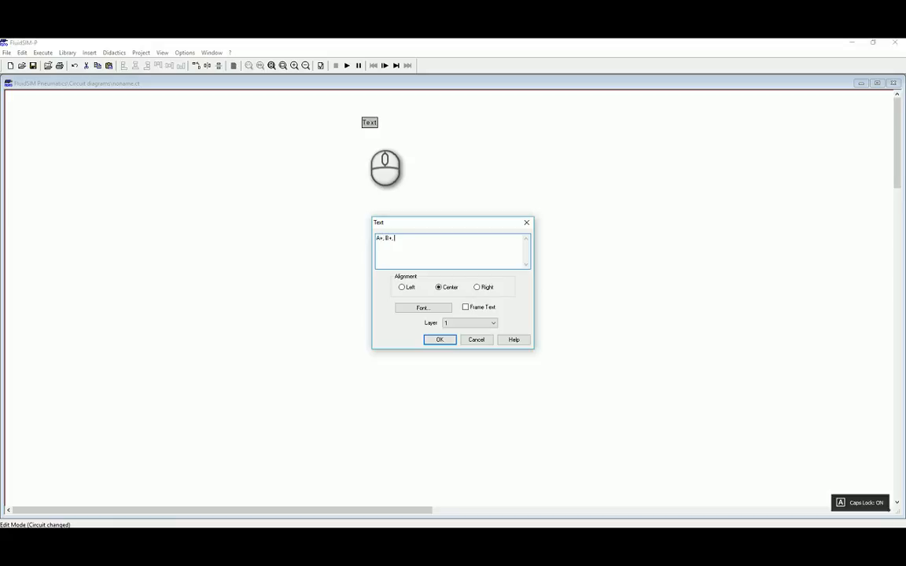
type(" A")
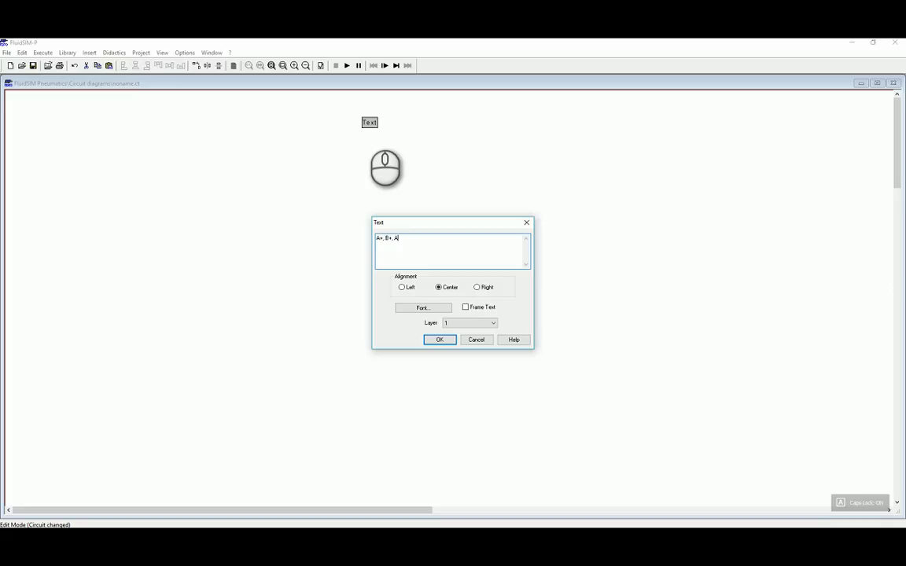
type("-, B-")
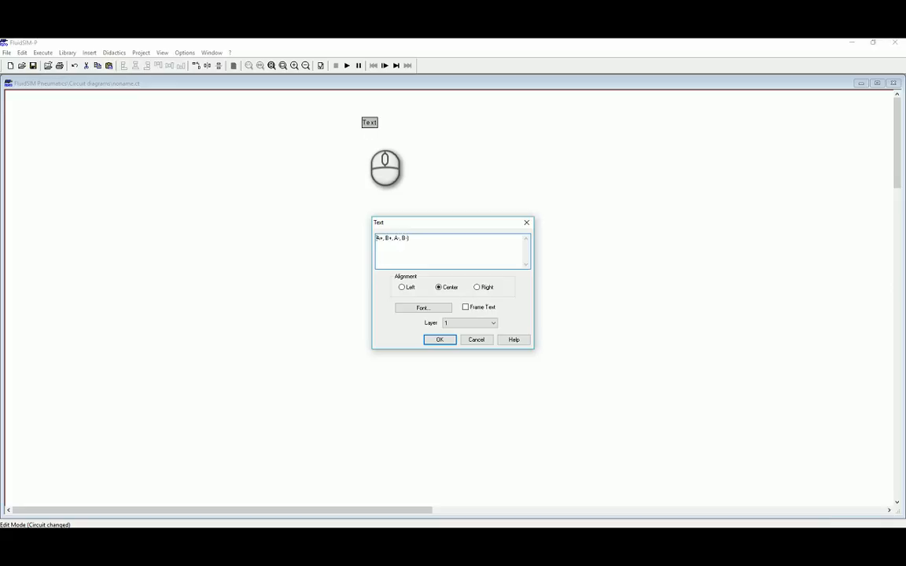
type("(")
left_click(440, 340)
left_click(408, 224)
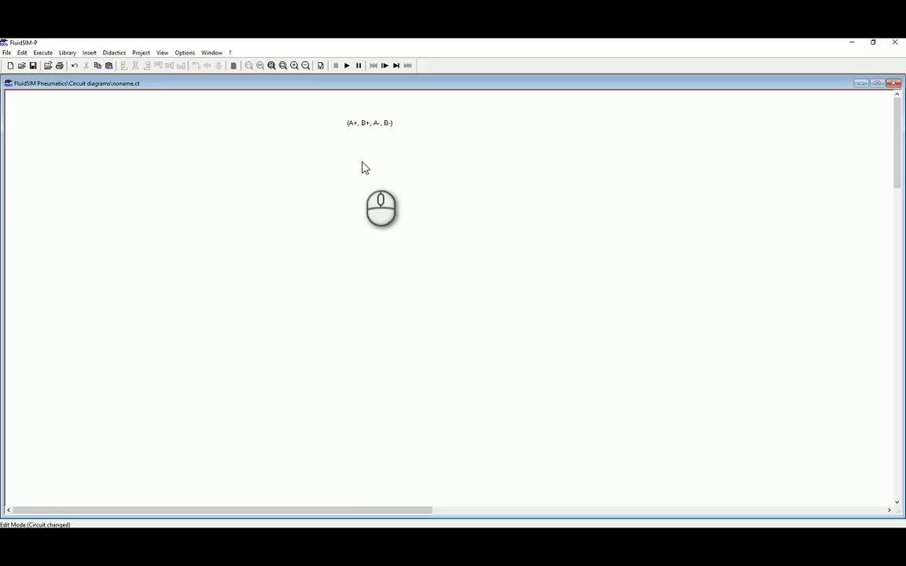
Find a double acting cylinder by searching for "DOUBLE" and place it in the upper left area of the drawing.
double_click(362, 168)
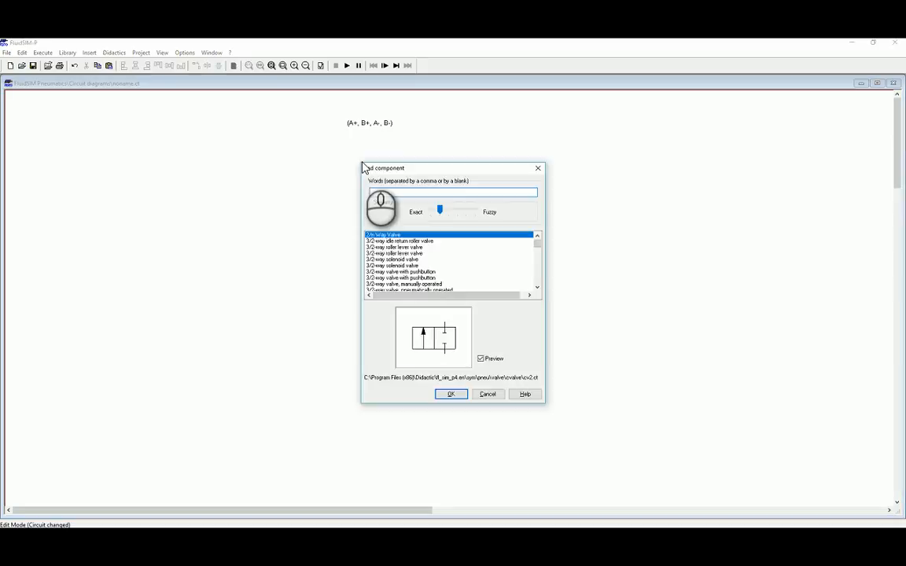
type("DOUBLE")
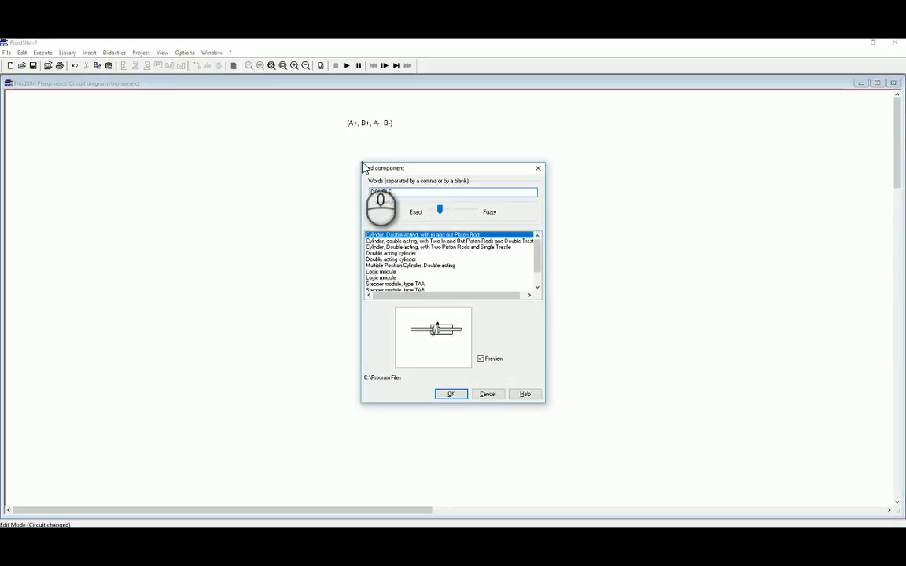
left_click(384, 254)
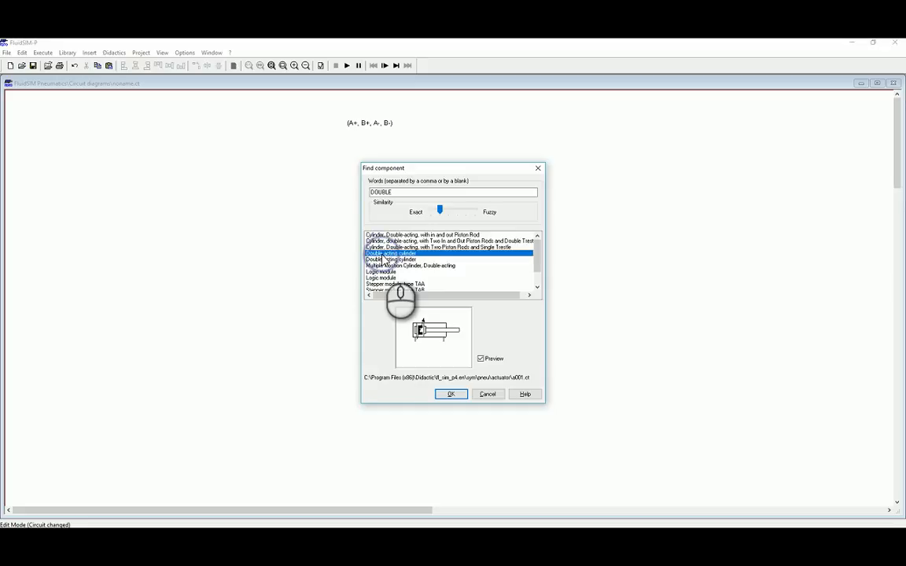
double_click(384, 255)
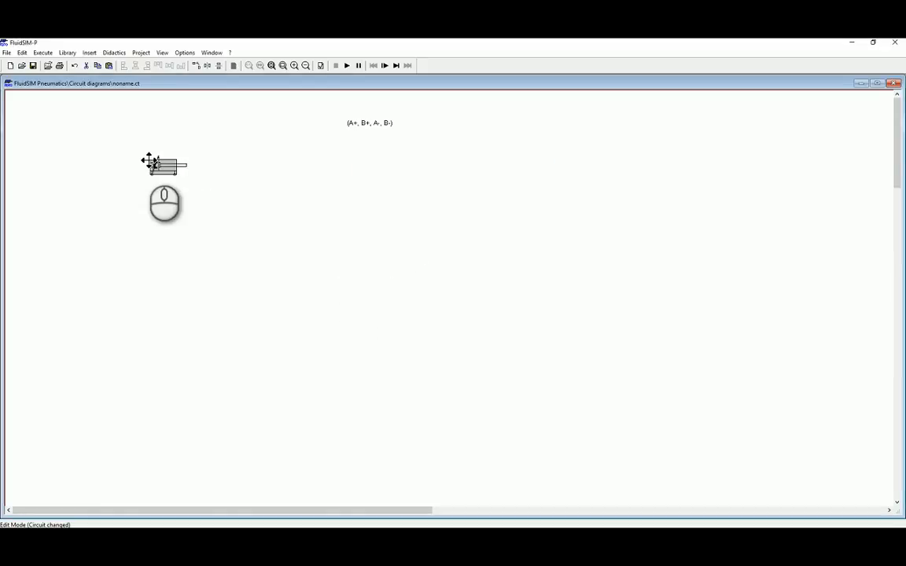
left_click(142, 154)
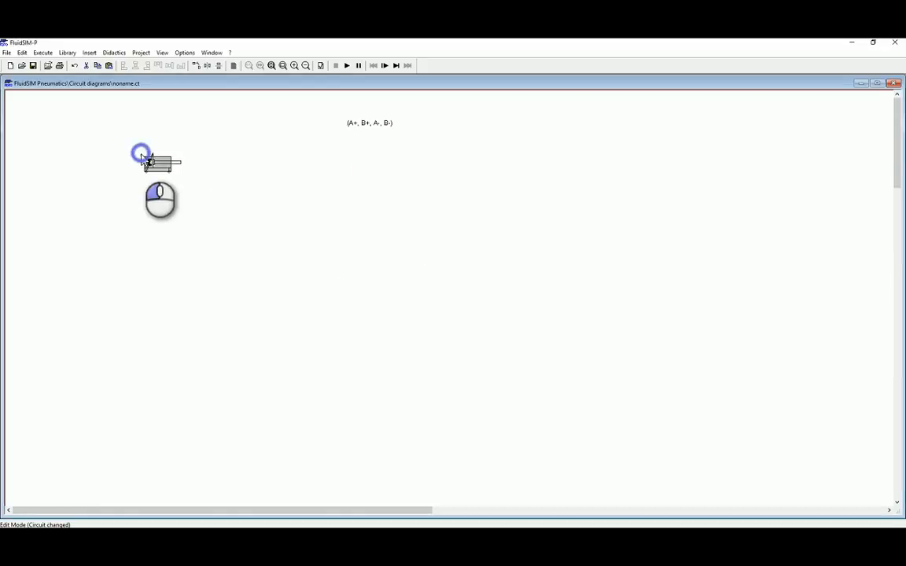
Search for "DOUBLE" again and place a second double acting cylinder beside the first one, level with it.
double_click(166, 197)
type("DOUBLE")
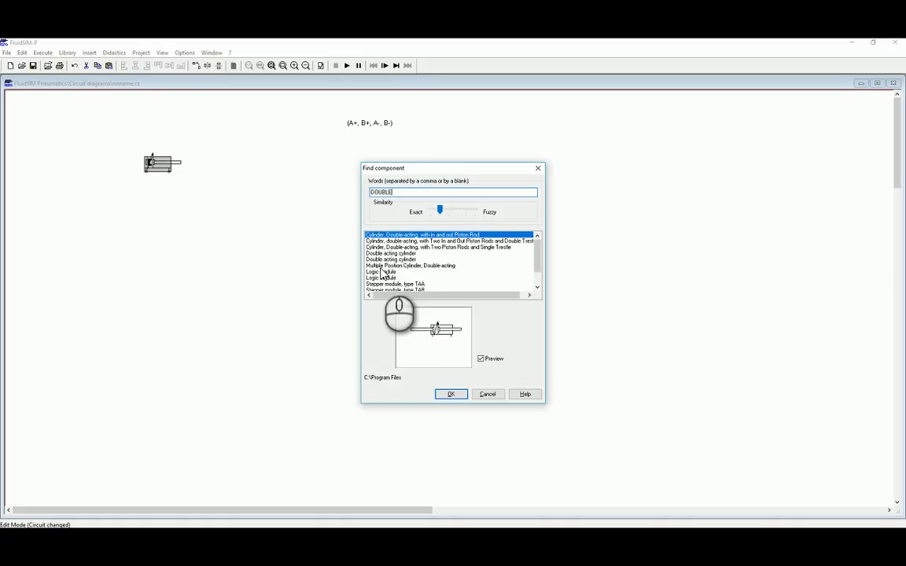
left_click(389, 254)
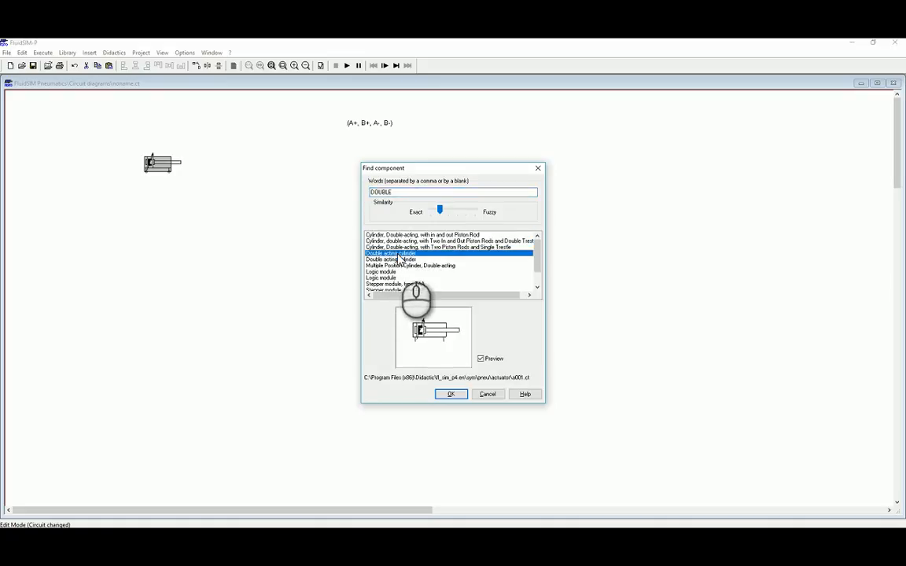
key("Down")
key("Up")
key("Down")
key("Up")
double_click(402, 259)
left_click_drag(399, 257, 261, 162)
Give the first cylinder the actuating label A- with its begin and end positions at 0 mm.
left_click(152, 165)
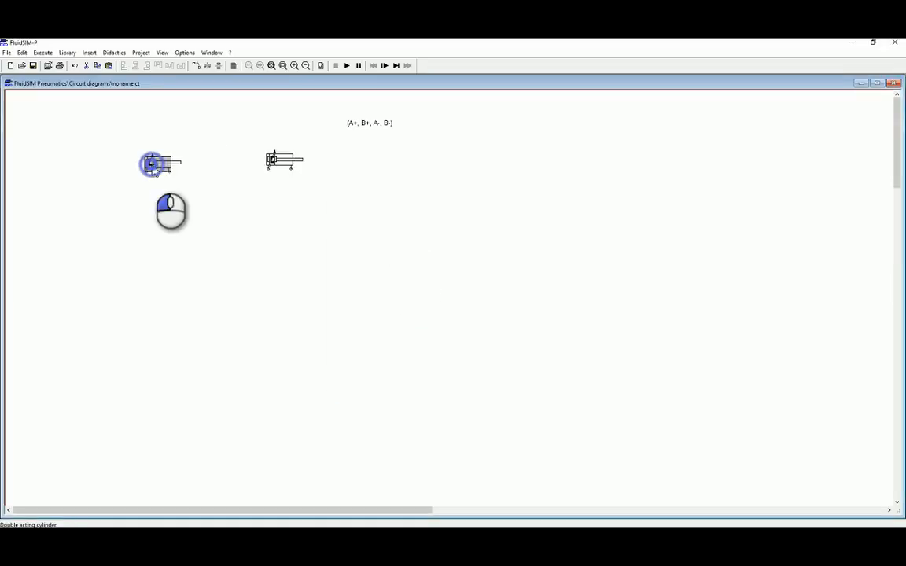
double_click(152, 165)
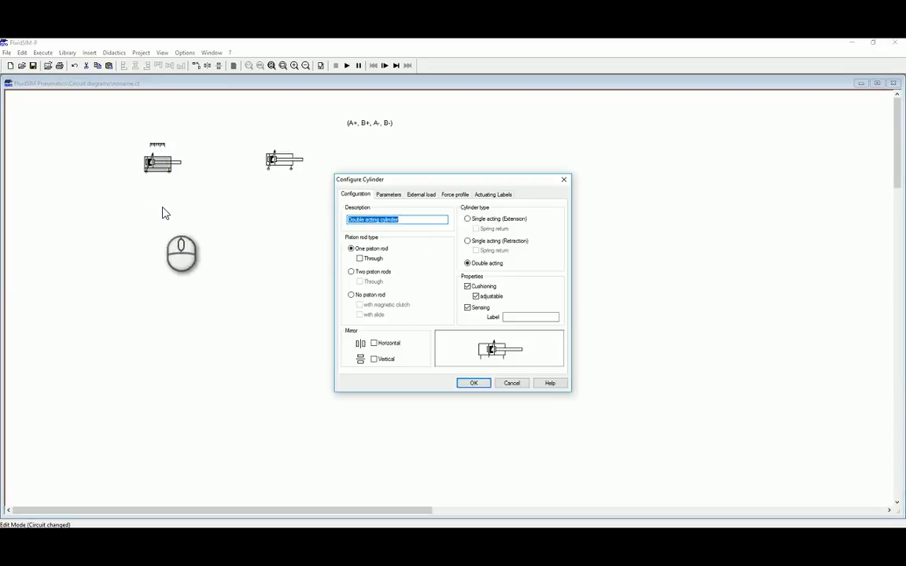
left_click(489, 194)
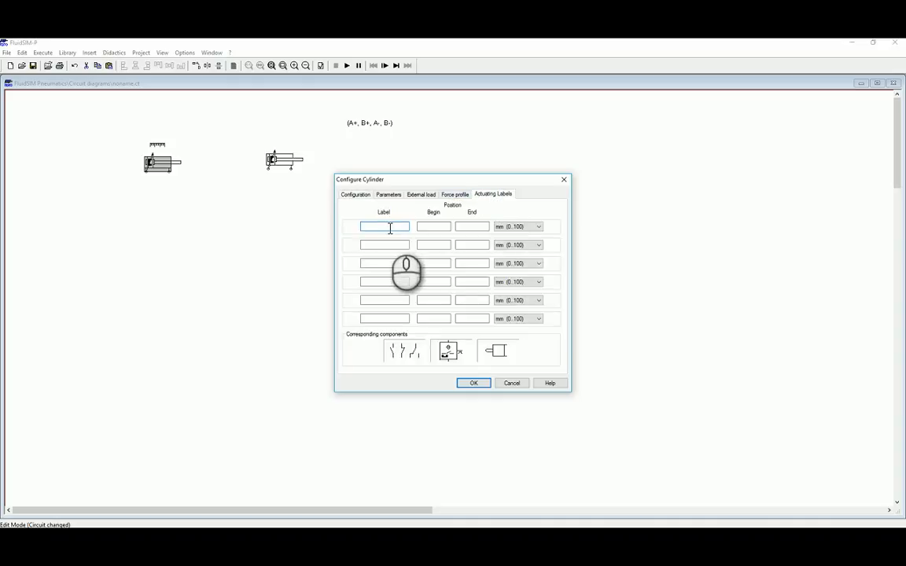
left_click(390, 228)
type("A-")
key("Tab")
type("0")
key("Tab")
type("0")
Add the actuating label A+ to the first cylinder with begin and end positions at 100 mm and accept the configuration.
left_click(383, 247)
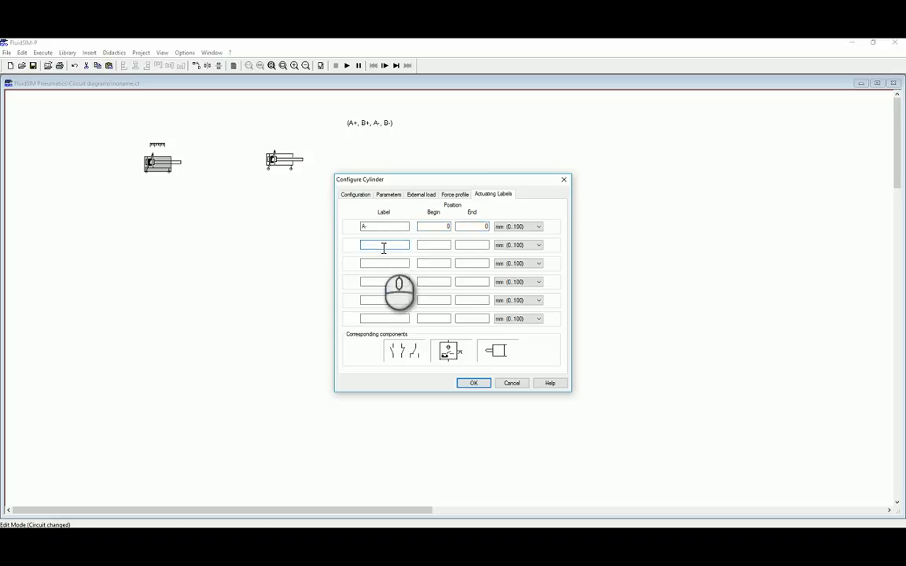
type("A+")
key("Tab")
type("100")
key("Tab")
type("100")
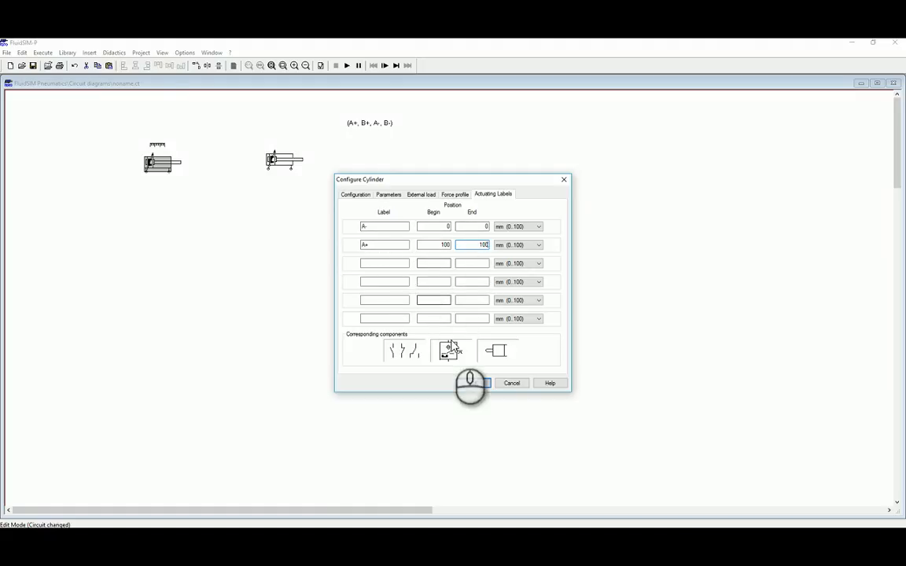
left_click(470, 383)
Give the second cylinder the actuating label B+ at position 100 mm.
double_click(283, 161)
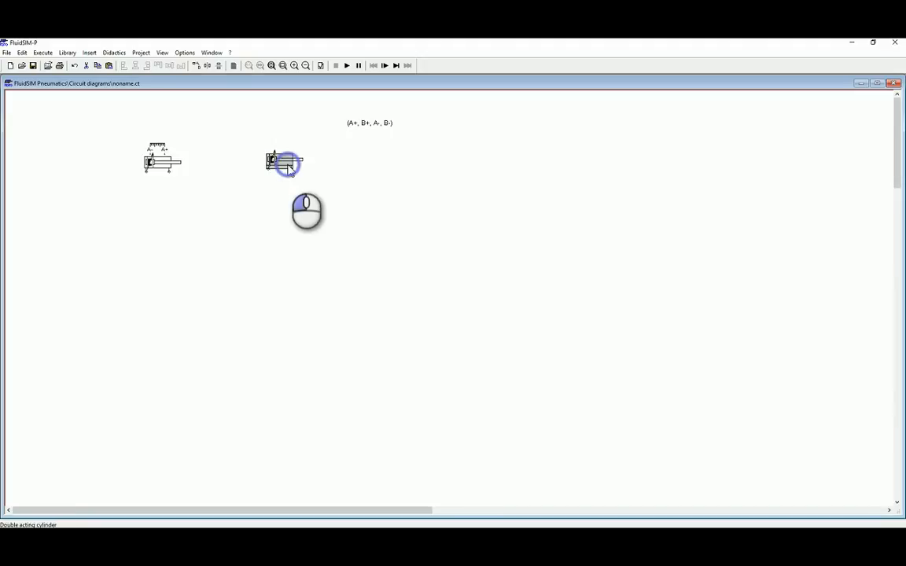
type("B+")
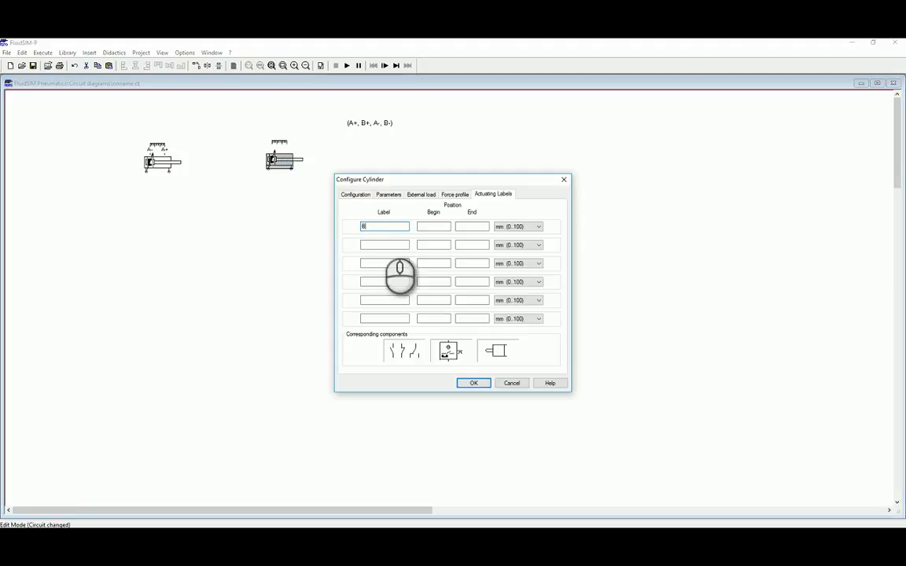
key("Tab")
type("100")
key("Tab")
key("Tab")
Add the actuating label B- at position 0 mm to the second cylinder and accept the configuration.
key("Tab")
type("B-")
key("Tab")
type("0")
key("Tab")
left_click(473, 383)
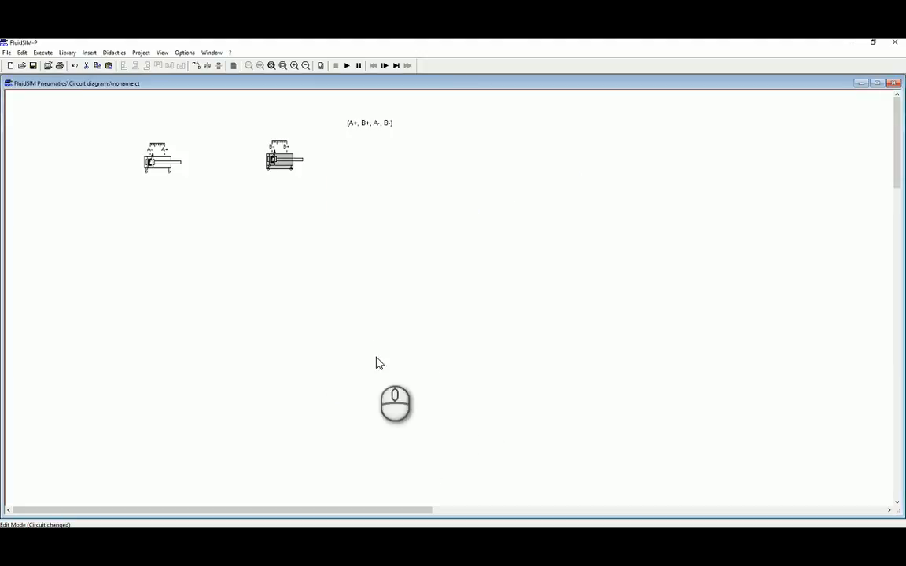
Move cylinder B farther from cylinder A and place the sequence text above the gap between them.
left_click_drag(279, 162, 325, 159)
left_click_drag(364, 123, 245, 110)
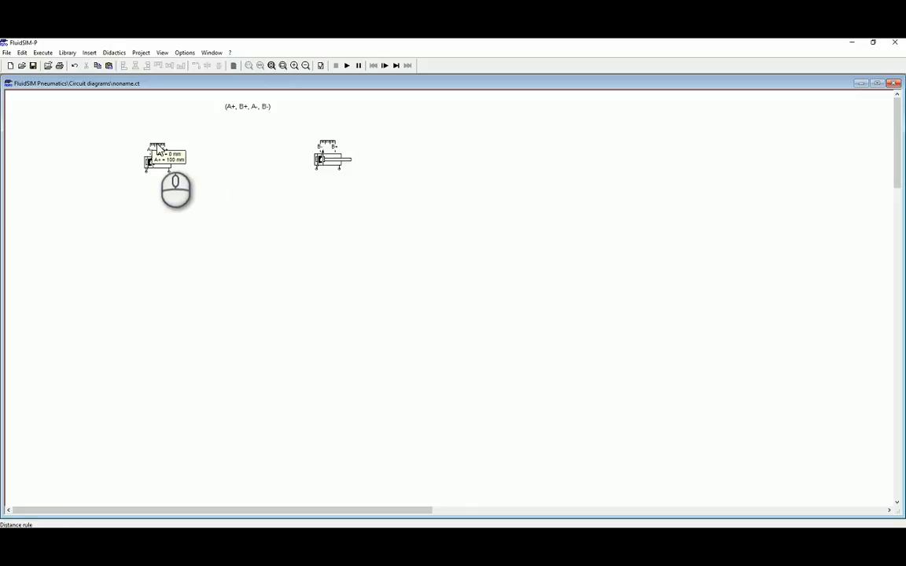
Find the 3/2-way roller lever valve by searching for "32" and place it below cylinder A.
double_click(153, 218)
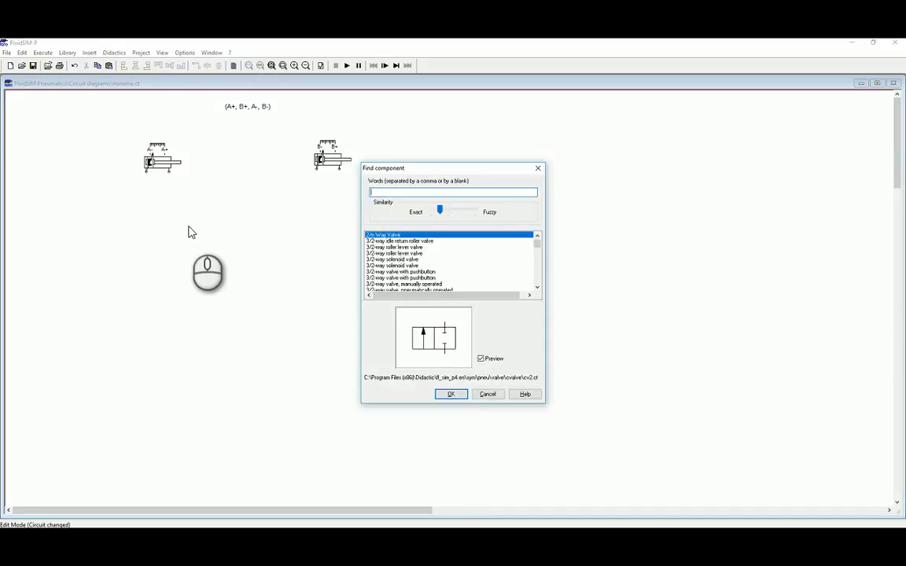
type("32")
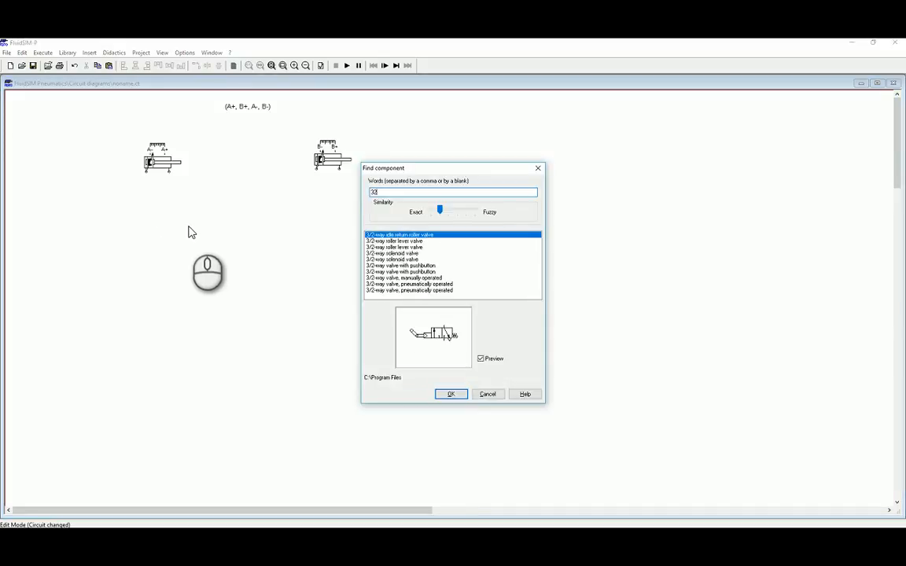
left_click(410, 241)
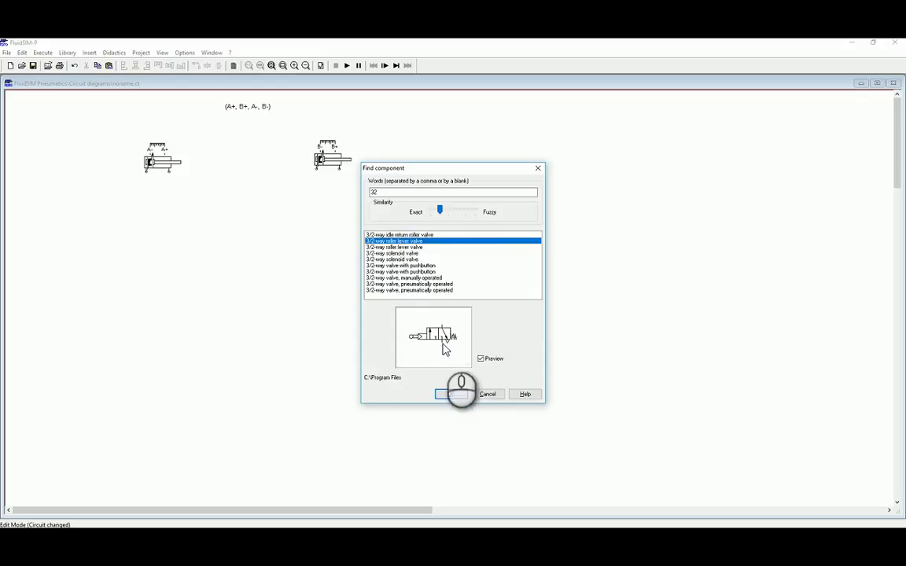
left_click(451, 396)
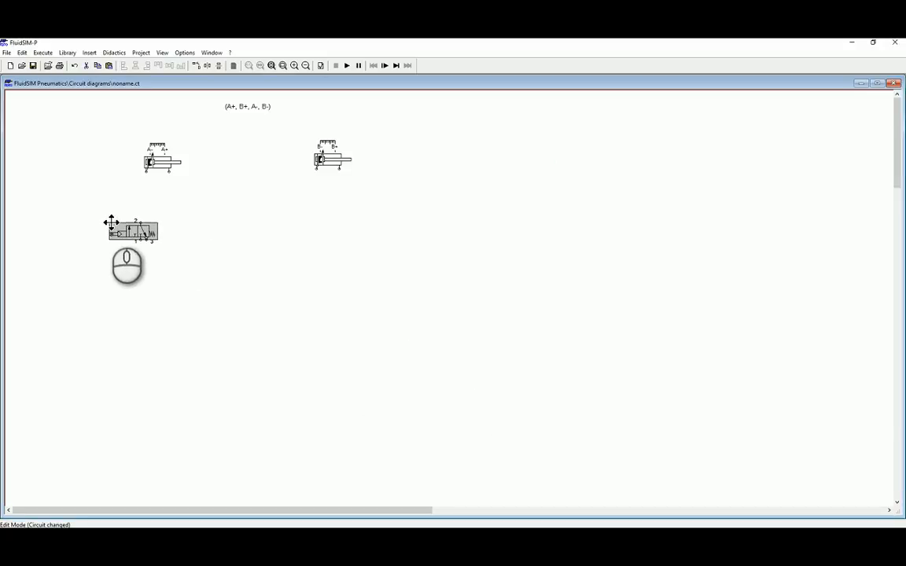
left_click(109, 224)
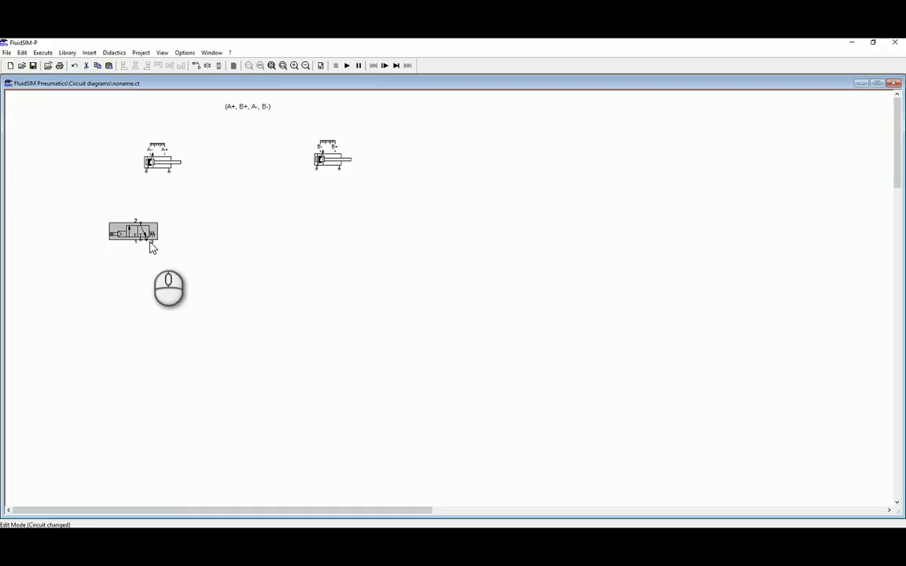
Add three copies of the 3/2-way roller lever valve and space all four valves out in a row below the cylinders.
key("ctrl+v")
left_click_drag(454, 322, 240, 234)
key("ctrl+v")
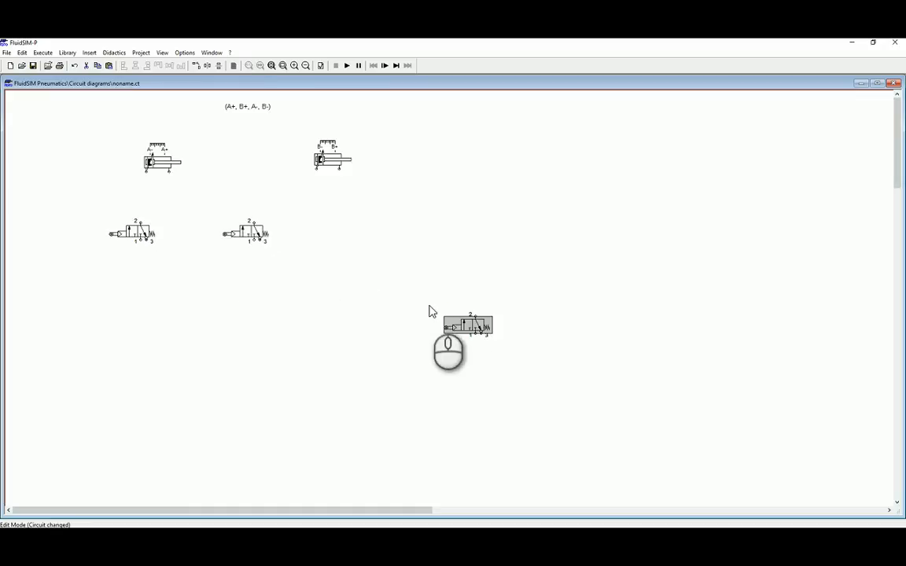
left_click_drag(463, 323, 361, 230)
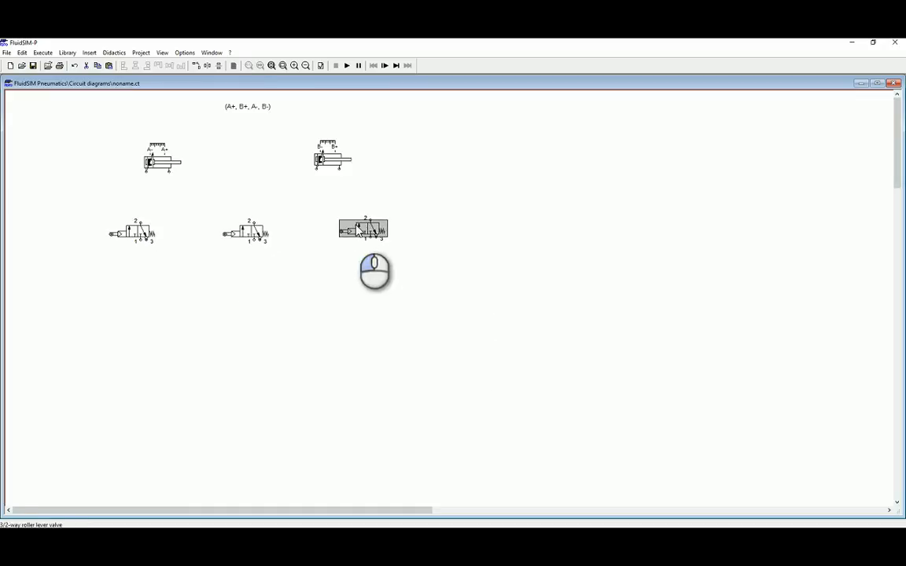
key("ctrl+v")
left_click_drag(475, 329, 461, 227)
left_click_drag(370, 230, 359, 229)
left_click_drag(253, 238, 238, 247)
left_click(222, 269)
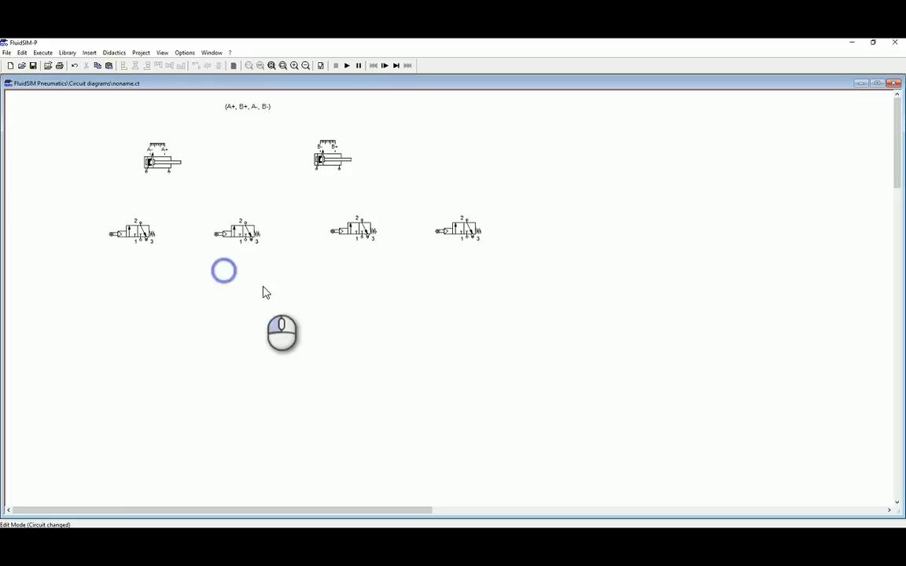
Find the 3/2-way valve with pushbutton by searching for "32" and place it below the first roller lever valve.
double_click(152, 316)
type("32")
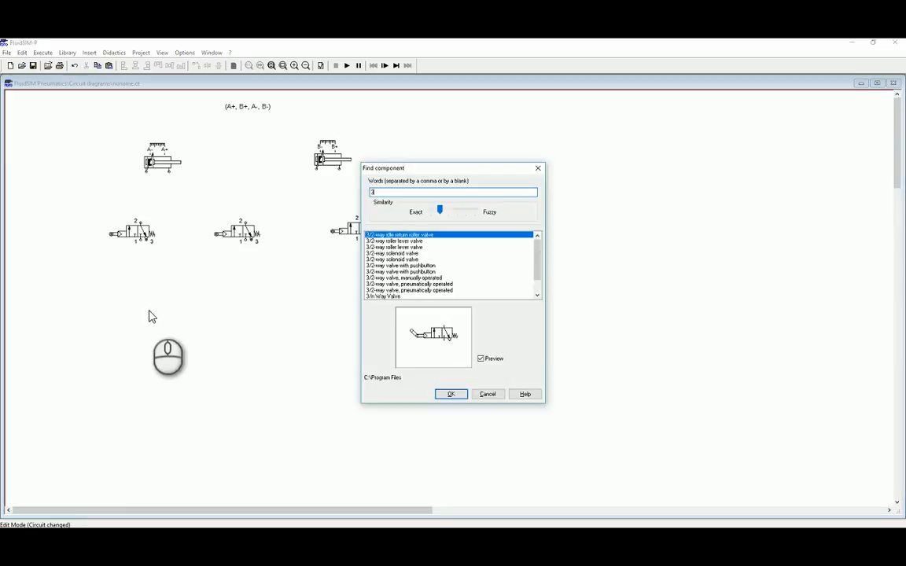
left_click(397, 267)
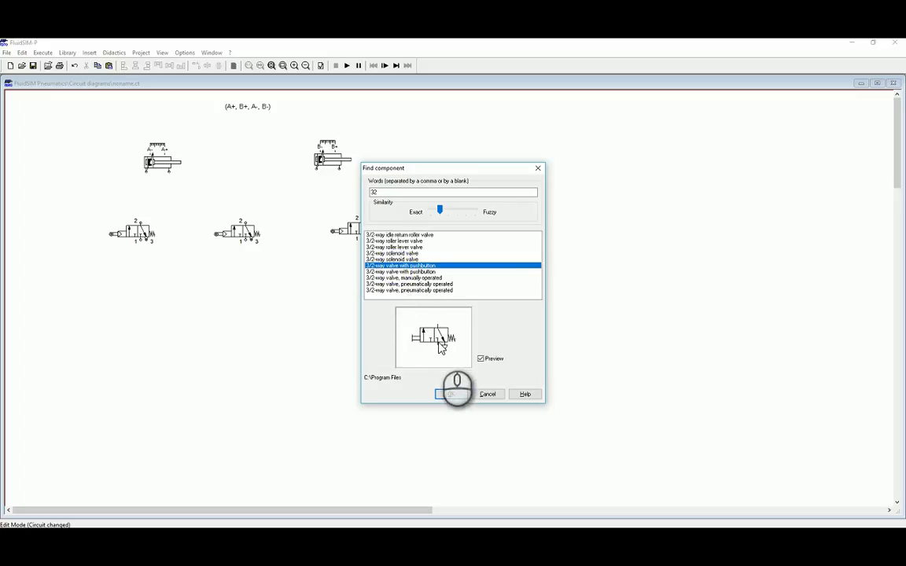
left_click(447, 394)
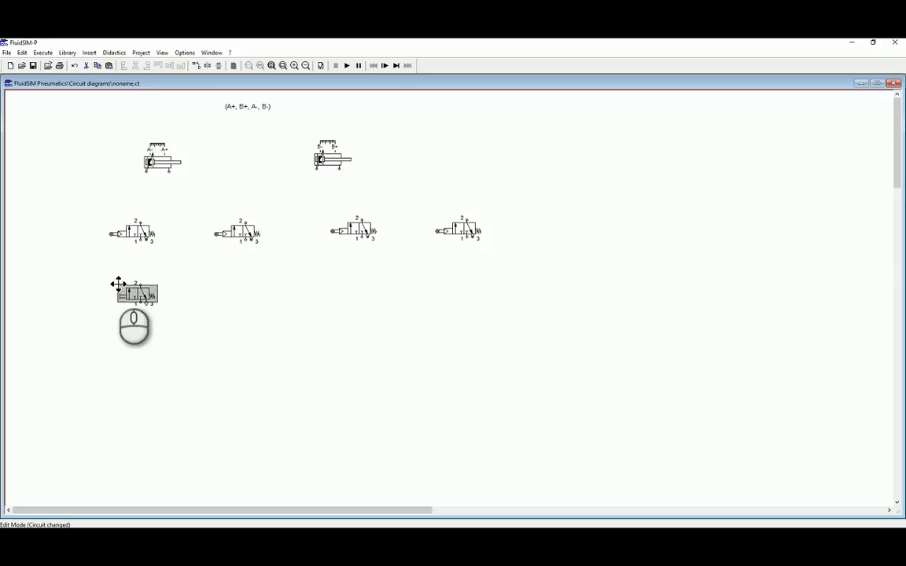
left_click(114, 284)
left_click(167, 343)
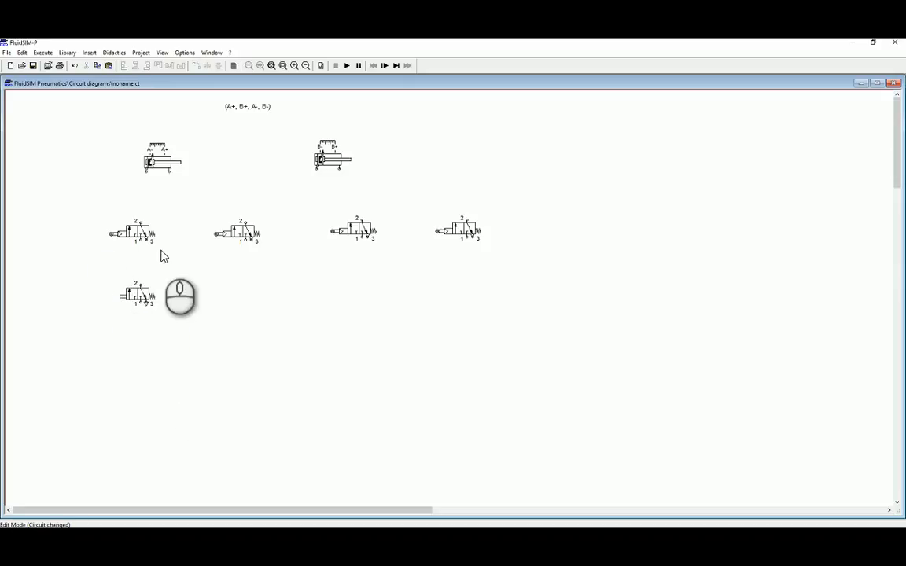
Move the four roller lever valves and the pushbutton valve together slightly lower, leaving more room beneath the cylinders.
left_click_drag(75, 213, 518, 347)
left_click_drag(353, 229, 352, 258)
left_click(314, 328)
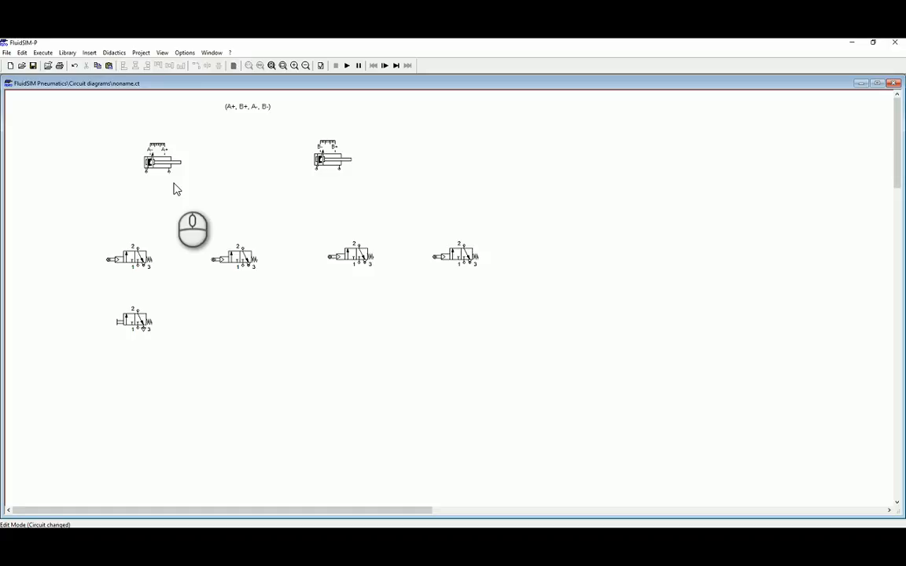
Find the pneumatically operated 5/2-way impulse valve by searching for "52" and place it directly below cylinder A.
key("ctrl+f")
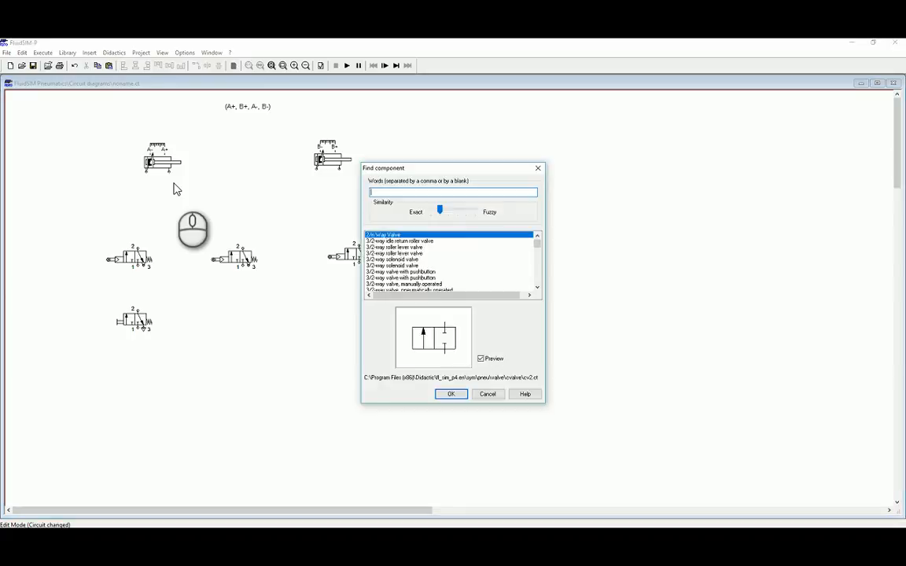
type("52")
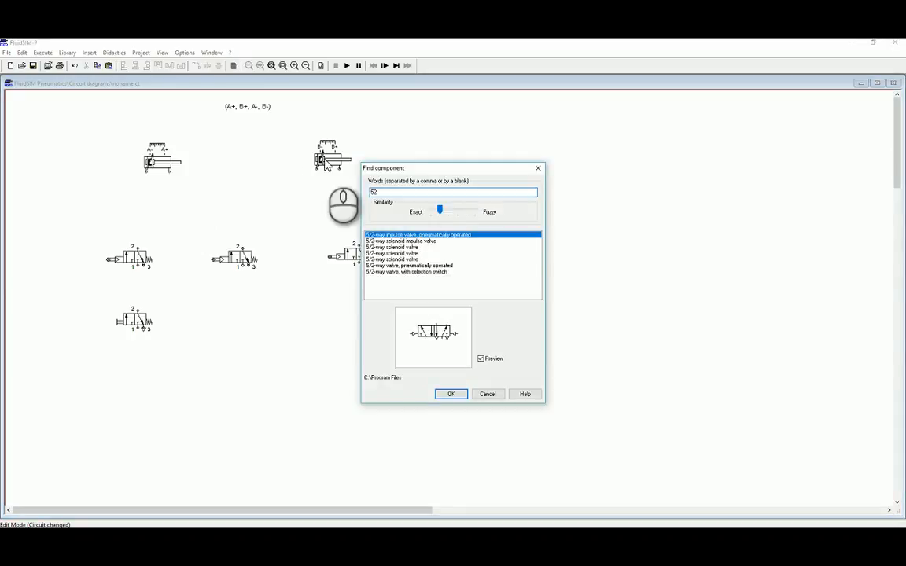
left_click(394, 248)
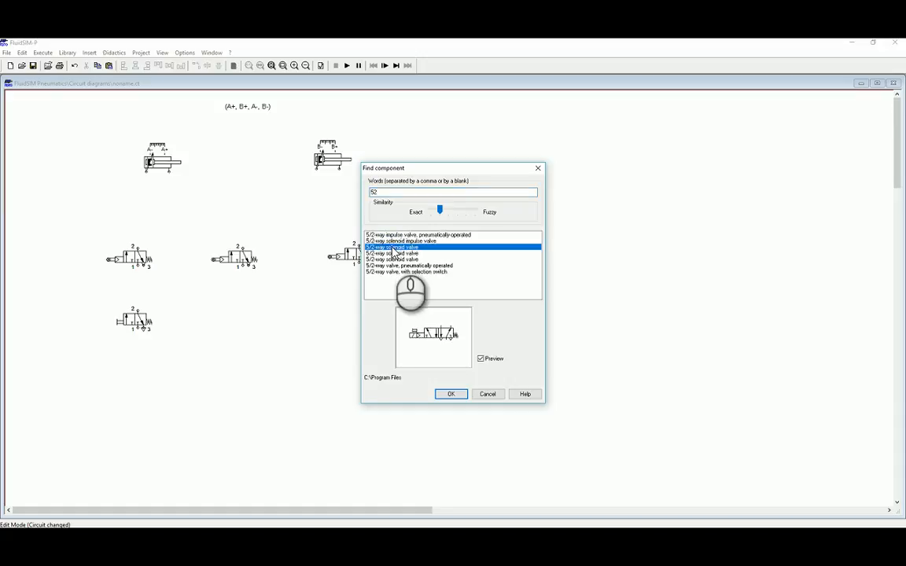
left_click(394, 253)
left_click(396, 259)
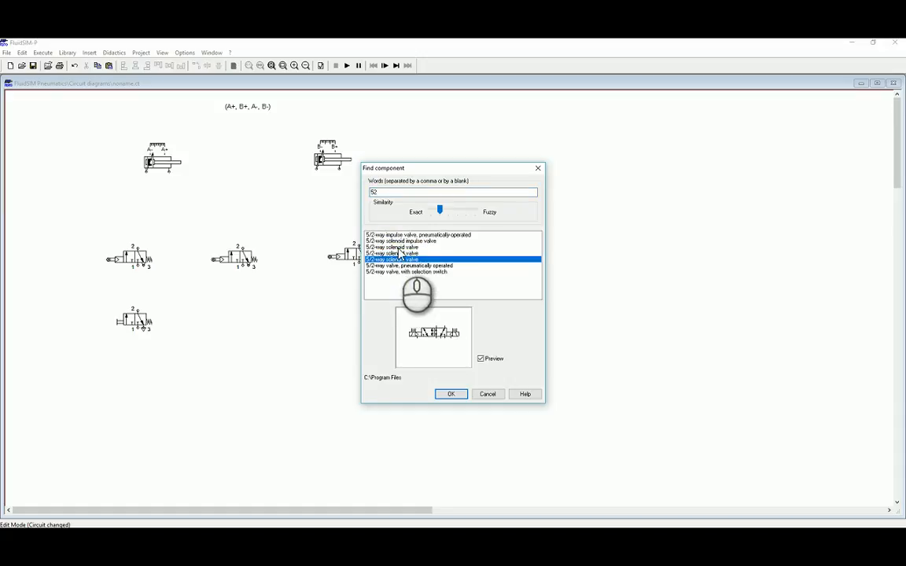
left_click(400, 235)
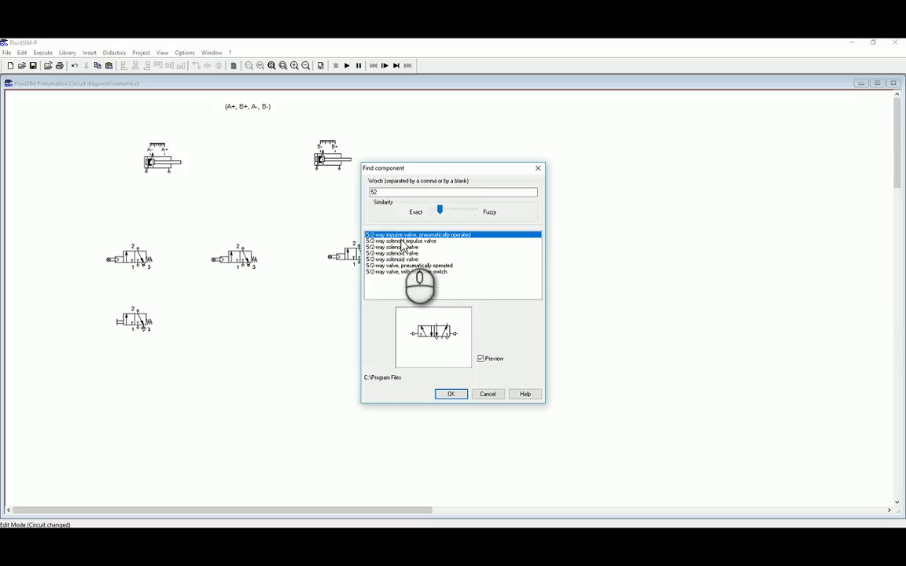
left_click(413, 265)
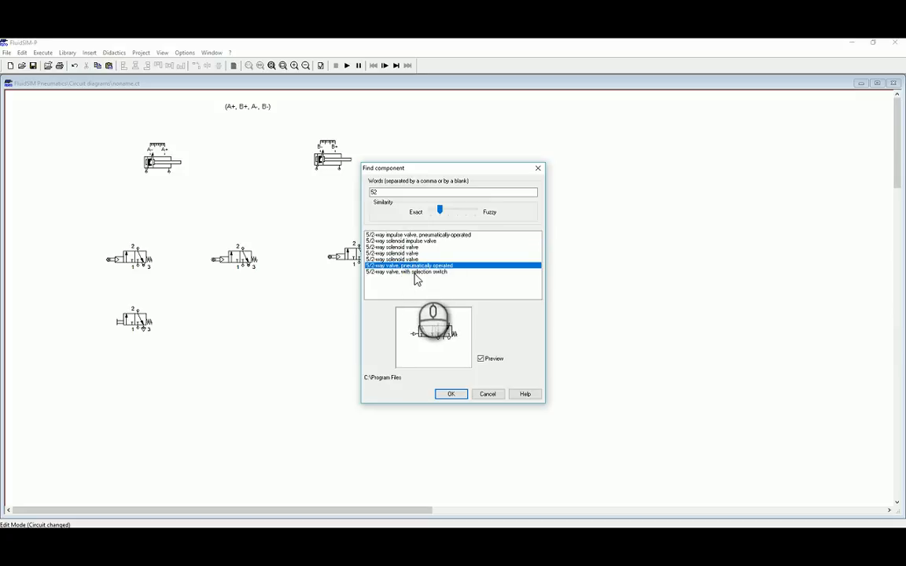
left_click(415, 272)
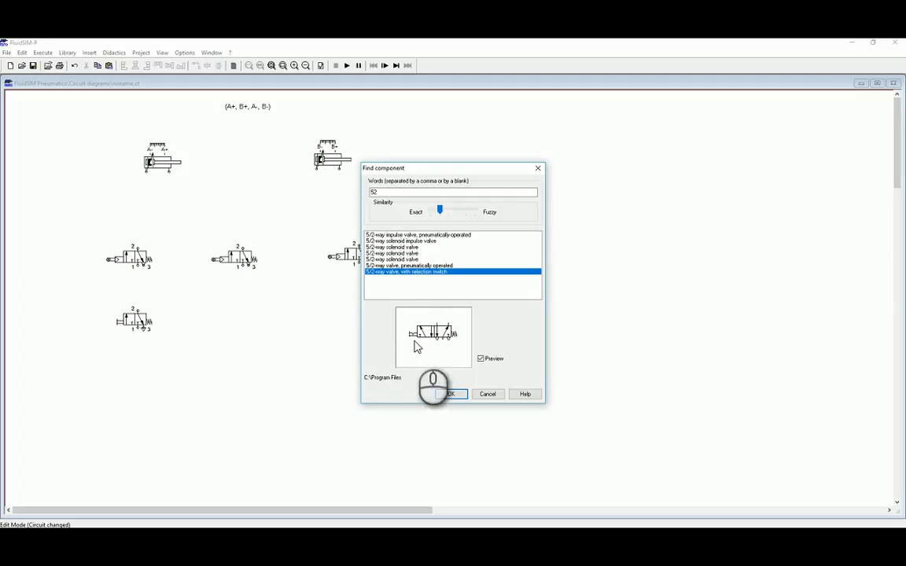
left_click(407, 236)
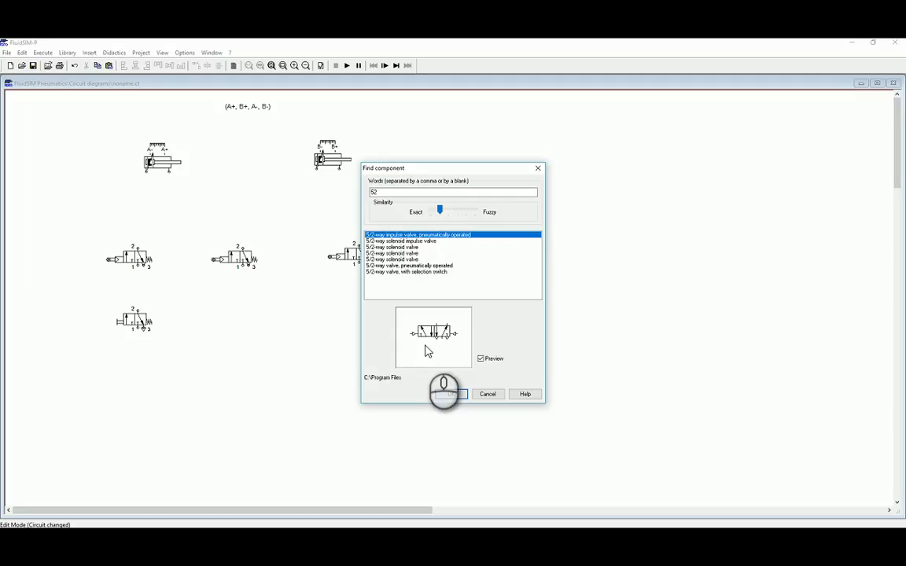
left_click(450, 394)
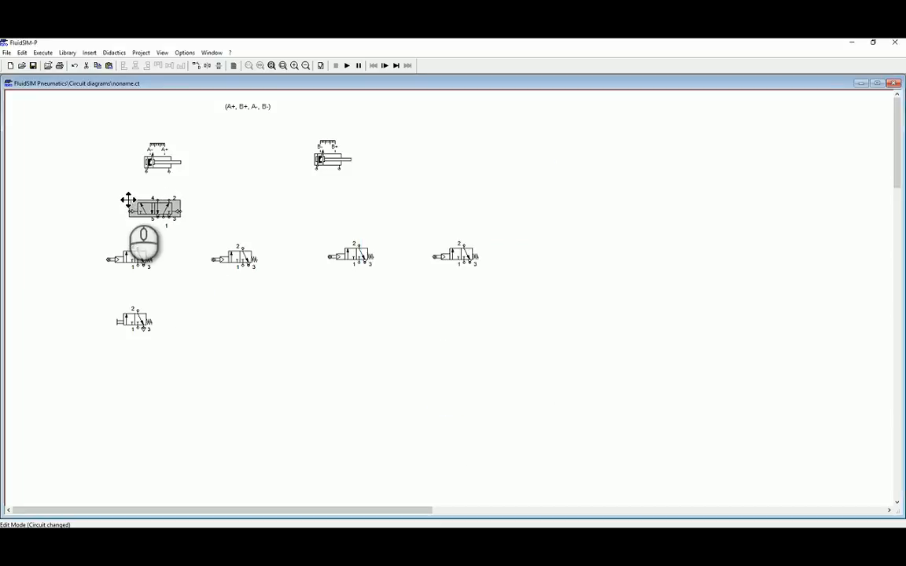
left_click(126, 199)
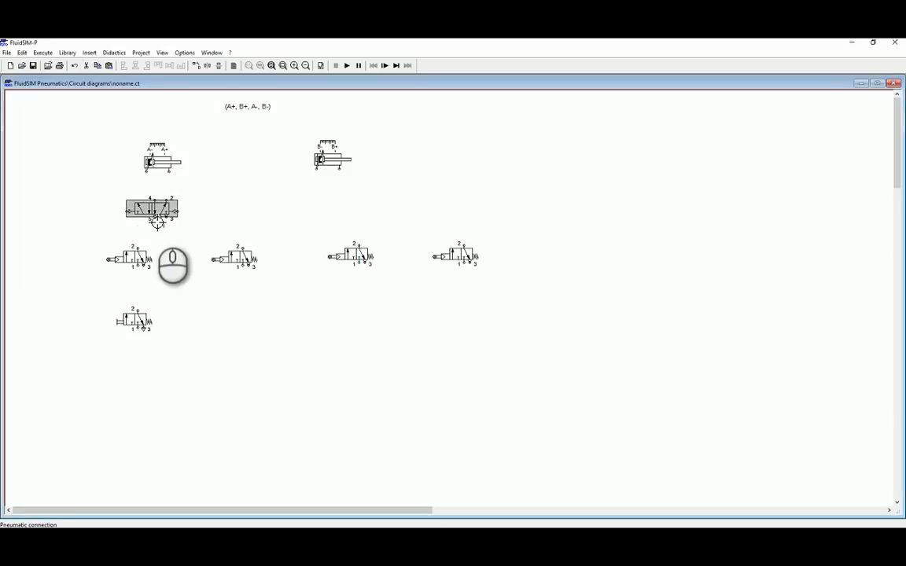
Copy the 5/2-way impulse valve and place the duplicate directly below cylinder B.
key("ctrl+c")
key("ctrl+v")
left_click_drag(453, 316, 313, 202)
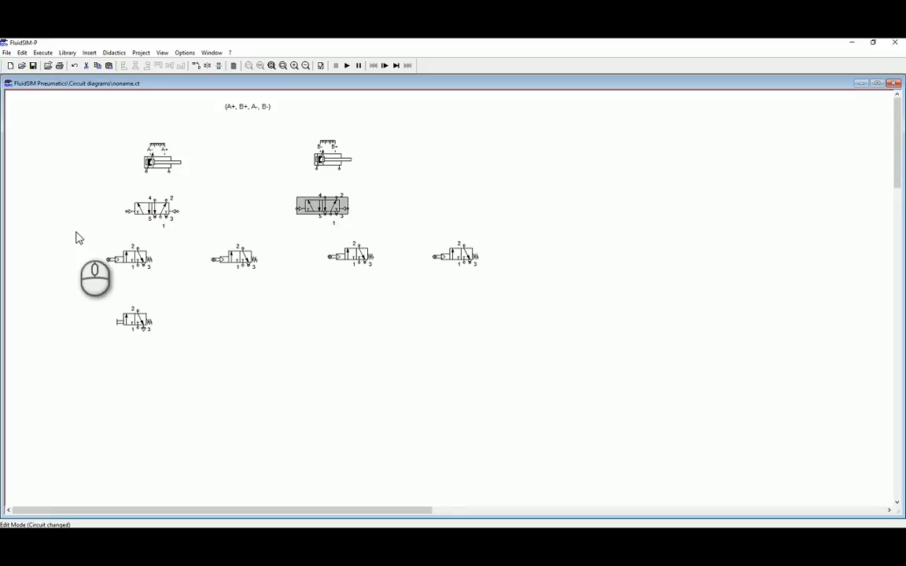
Move the four roller lever valves and the pushbutton valve together slightly down and to the left, clear of the 5/2-way valves.
left_click_drag(77, 236, 485, 324)
left_click_drag(242, 260, 215, 276)
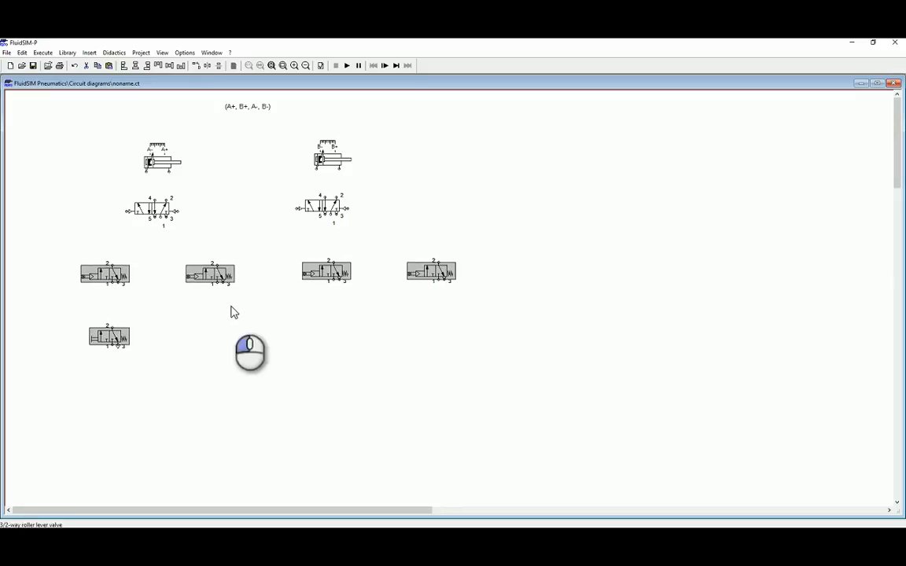
left_click(257, 335)
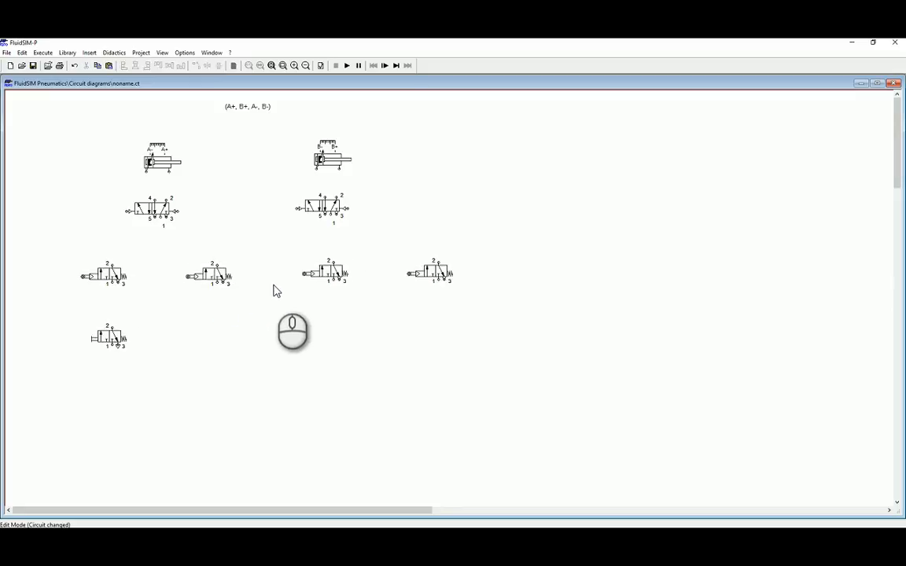
Review the circuit layout by highlighting the roller lever valves, the 5/2-way valves and the pushbutton valve group by group.
left_click_drag(289, 251, 443, 283)
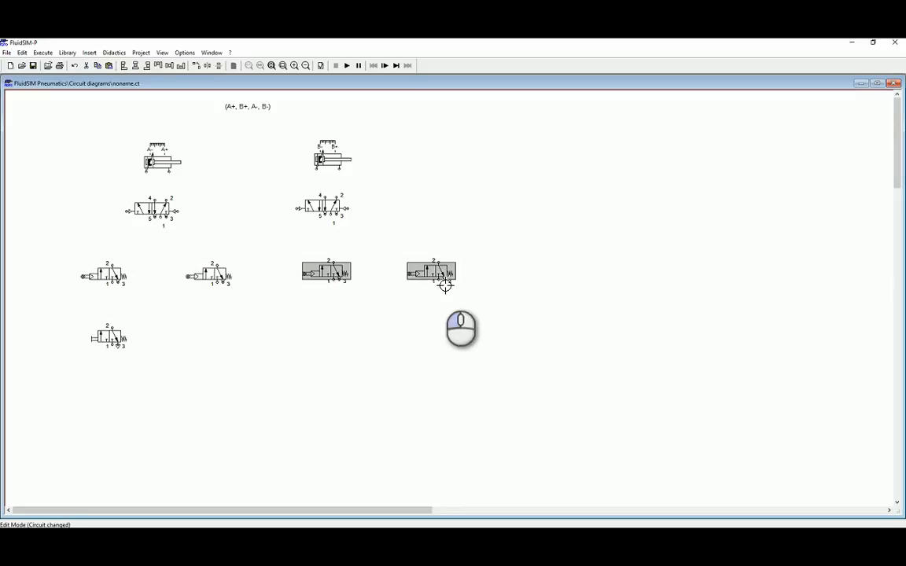
left_click(17, 255)
left_click_drag(55, 256, 464, 311)
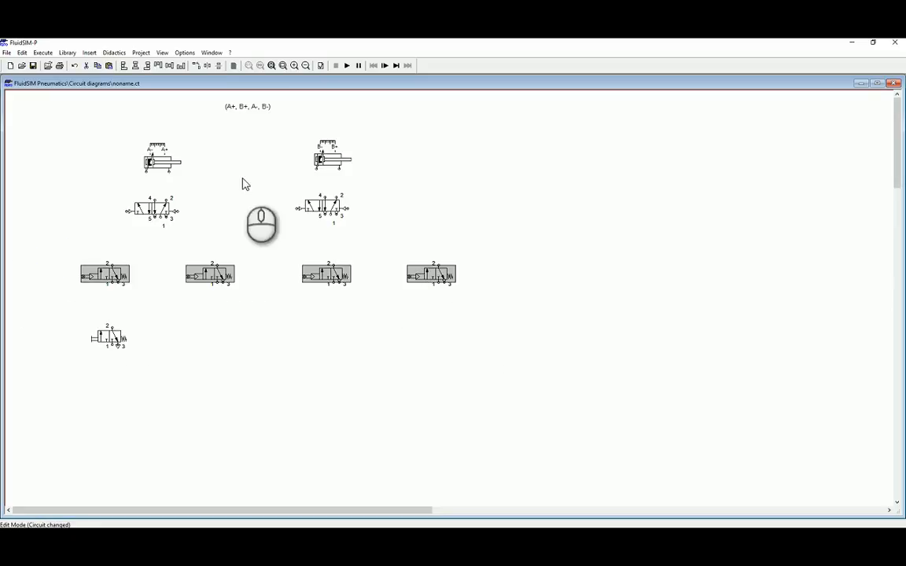
left_click(270, 233)
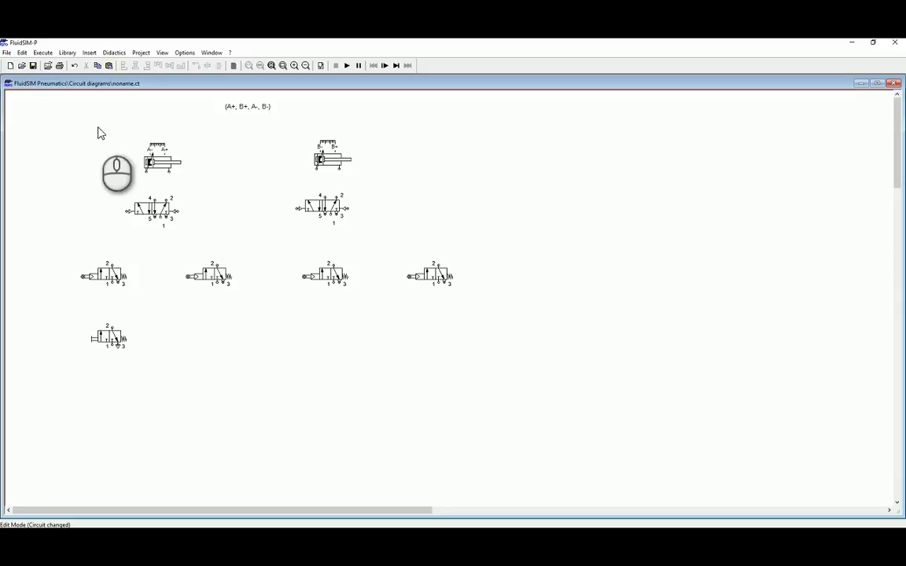
left_click_drag(98, 128, 395, 190)
left_click_drag(87, 191, 401, 242)
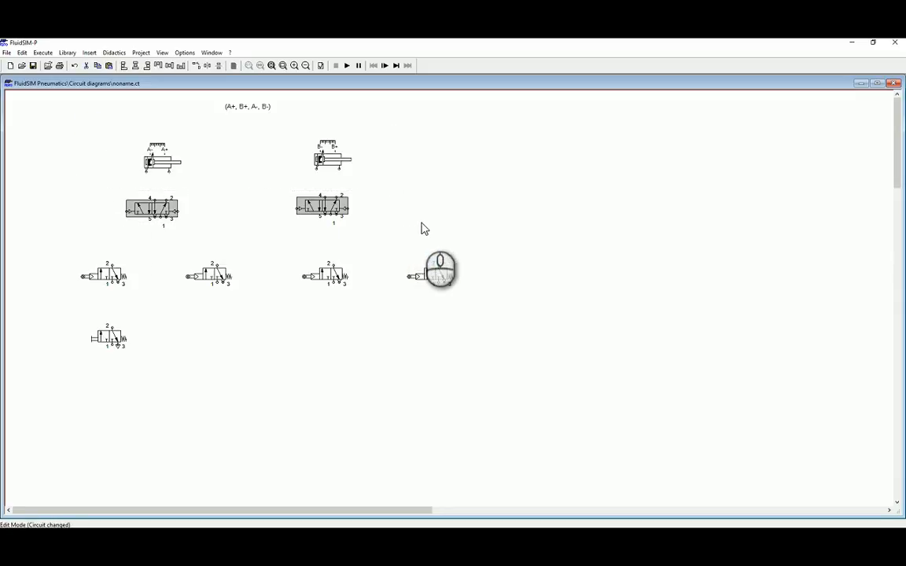
left_click_drag(44, 246, 504, 320)
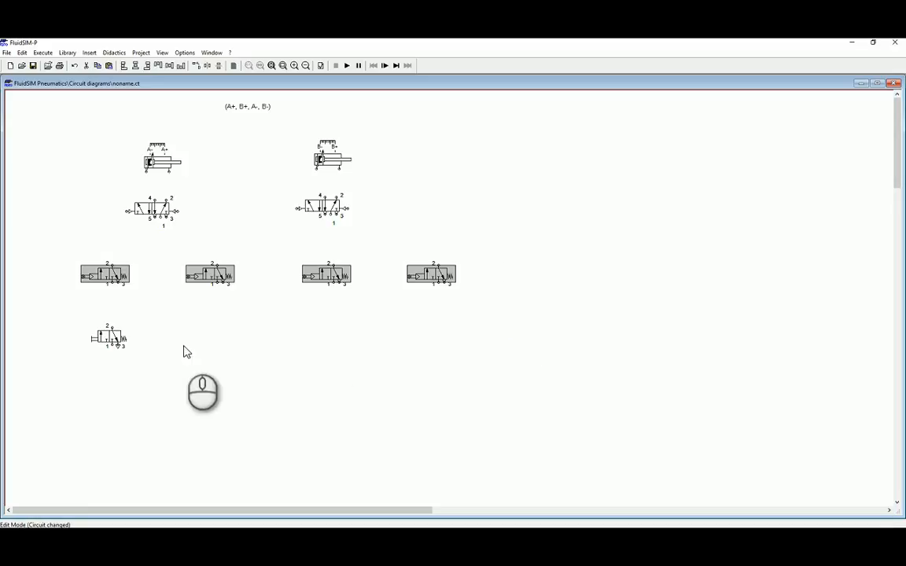
left_click_drag(44, 322, 169, 358)
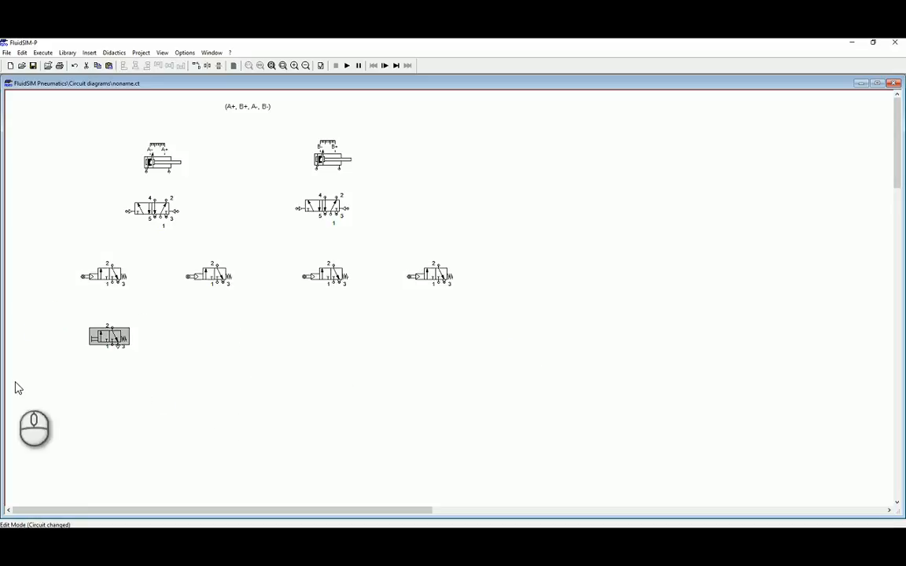
left_click(49, 382)
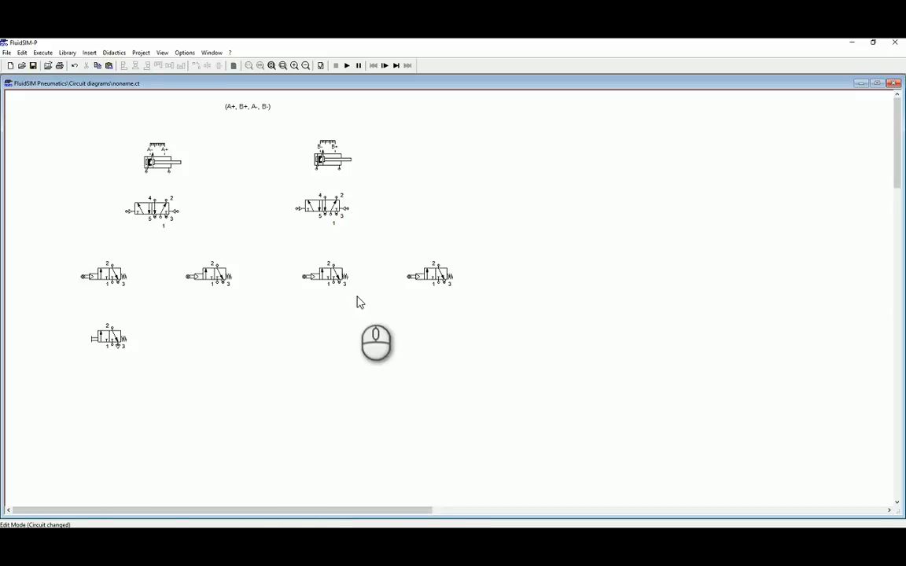
Find the compressed air supply by searching for "AIR SUPPL", place it below the pushbutton valve and connect it to the valve's port 1.
double_click(264, 337)
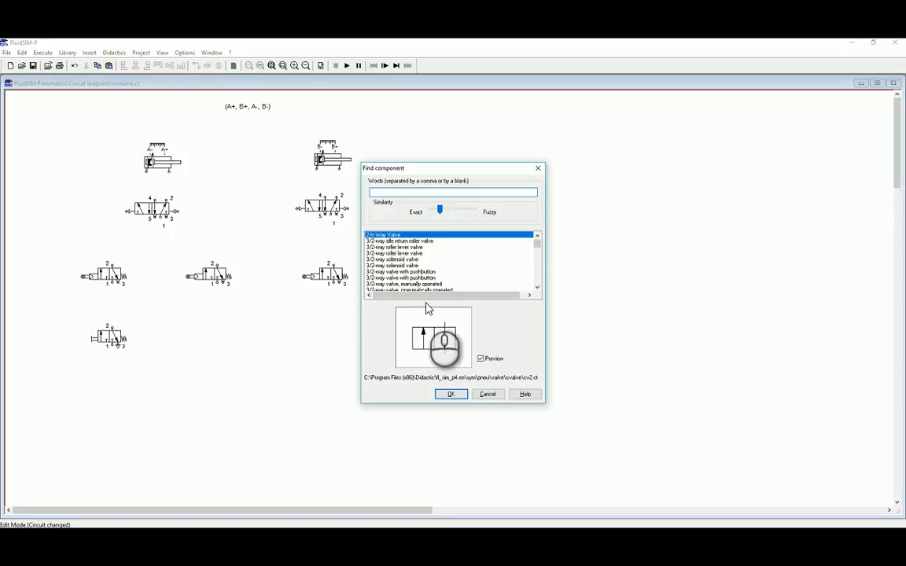
type("AIR")
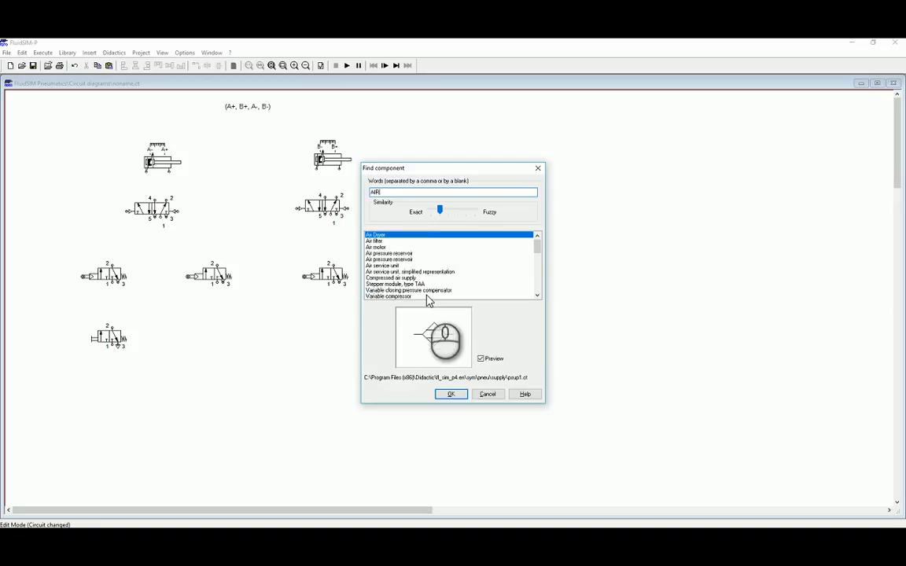
type(" SUPPL")
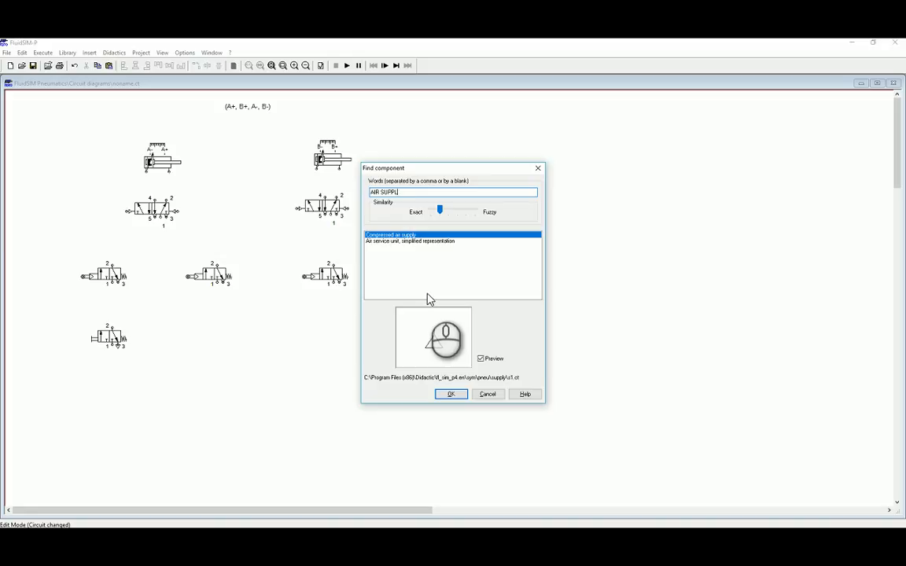
double_click(398, 238)
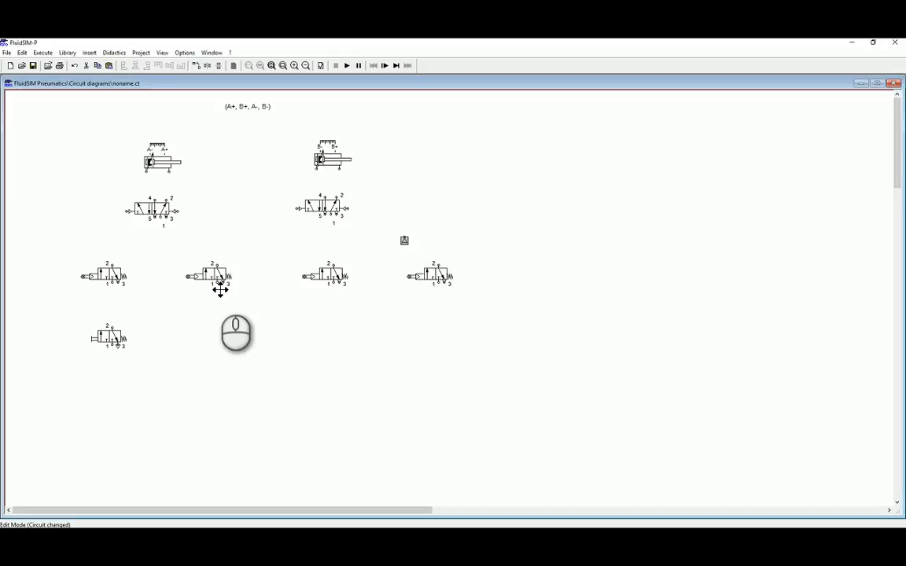
left_click(108, 385)
left_click_drag(110, 381, 111, 346)
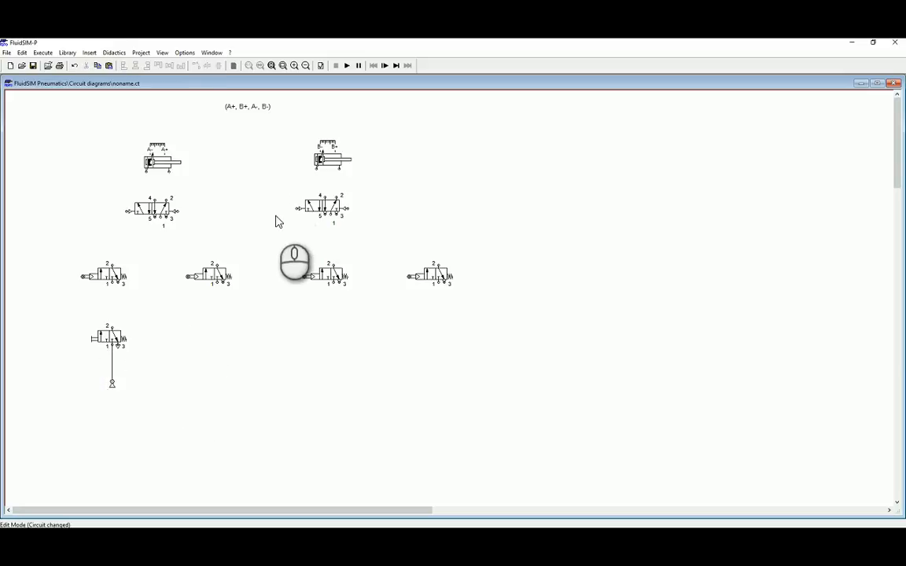
Shift the first roller lever valve slightly lower, keeping it above the pushbutton valve.
left_click(265, 115)
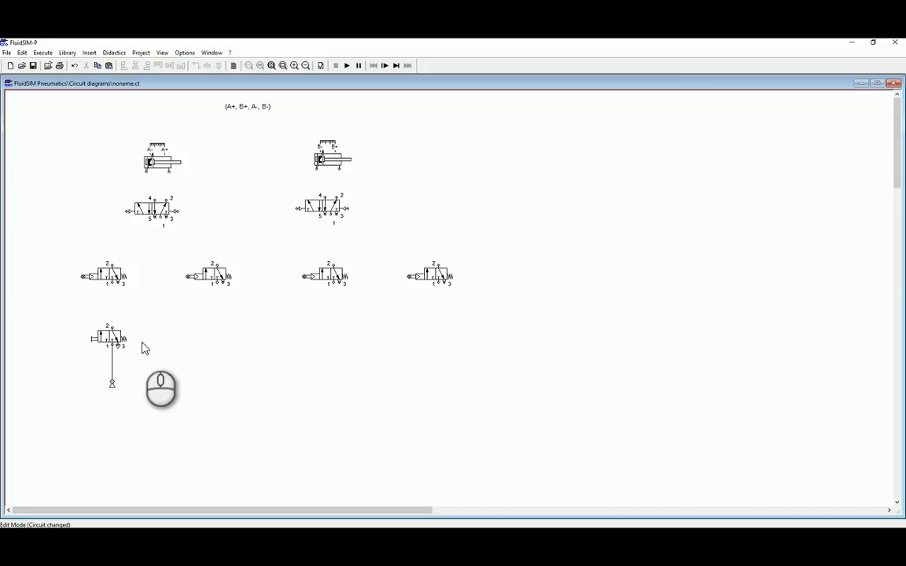
left_click(108, 275)
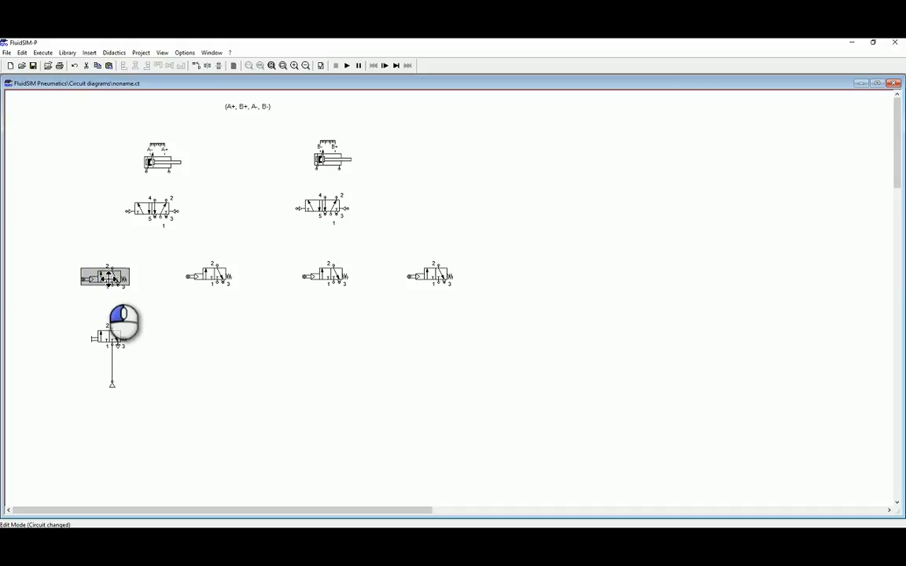
left_click(169, 338)
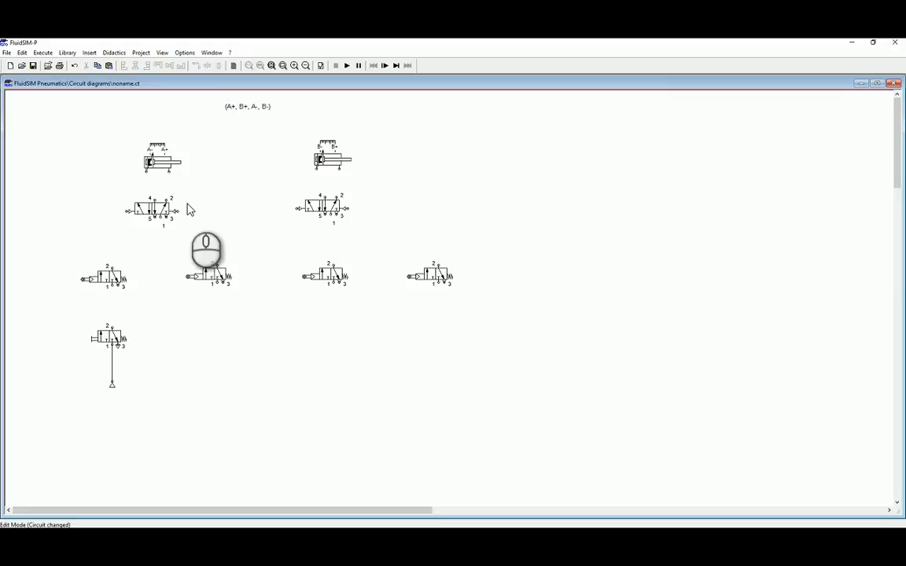
Connect ports 4 and 2 of the first 5/2-way valve to cylinder A, and its left pilot port to the first roller lever valve's port 2.
left_click_drag(154, 199, 152, 169)
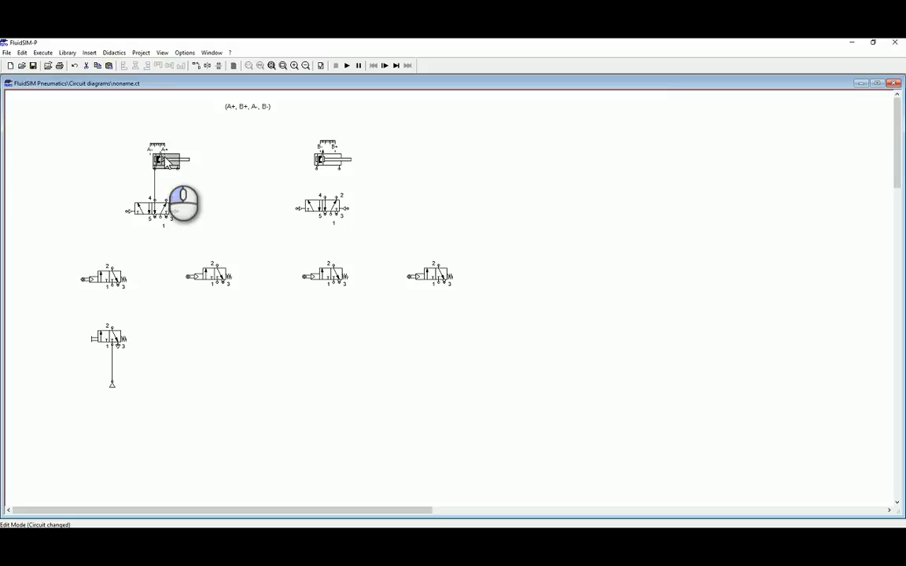
left_click_drag(178, 161, 156, 179)
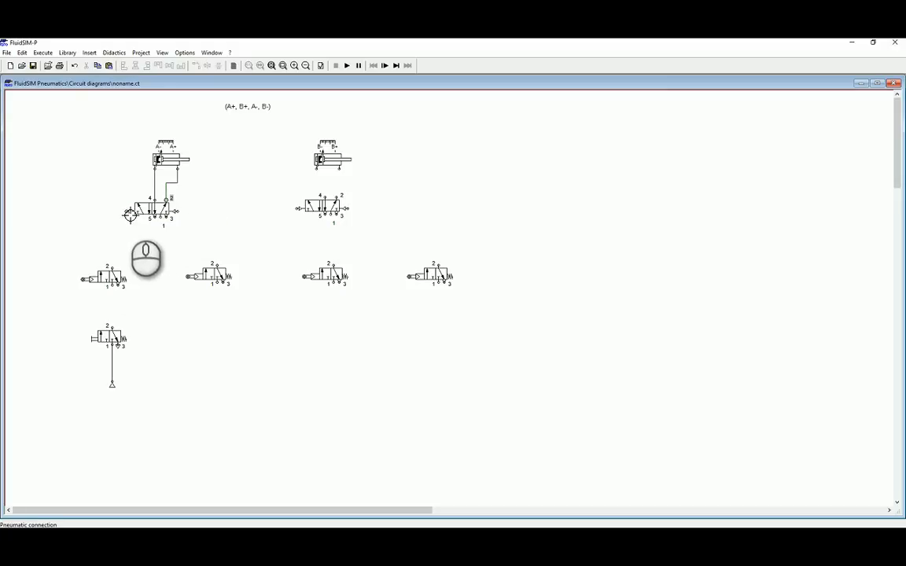
left_click_drag(109, 266, 126, 211)
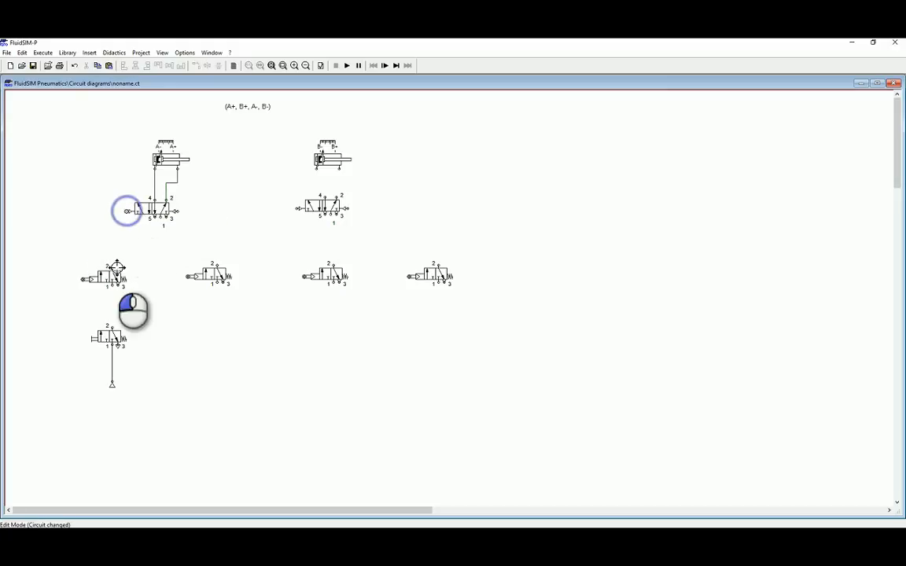
Label the first roller lever valve's mechanical connection B- and connect its port 1 to port 2 of the pushbutton valve.
double_click(83, 282)
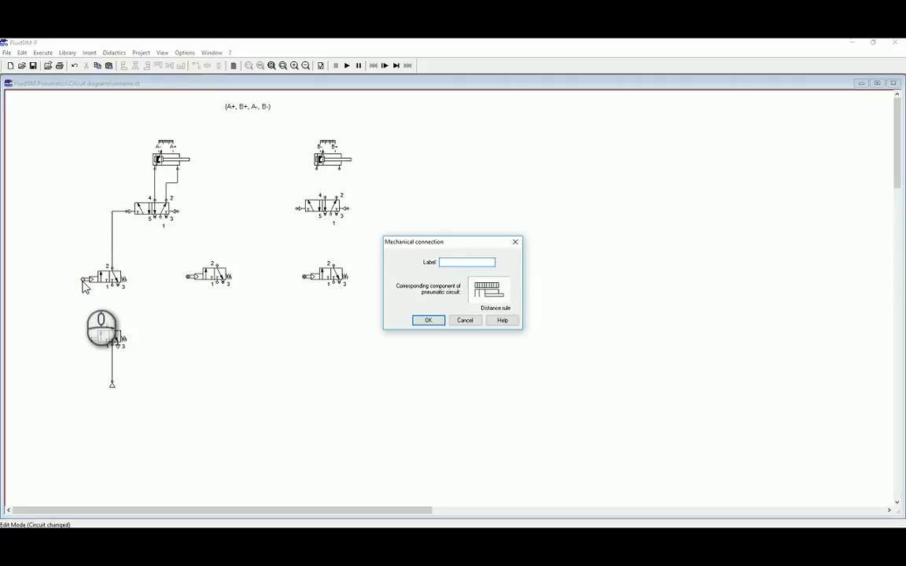
key("Return")
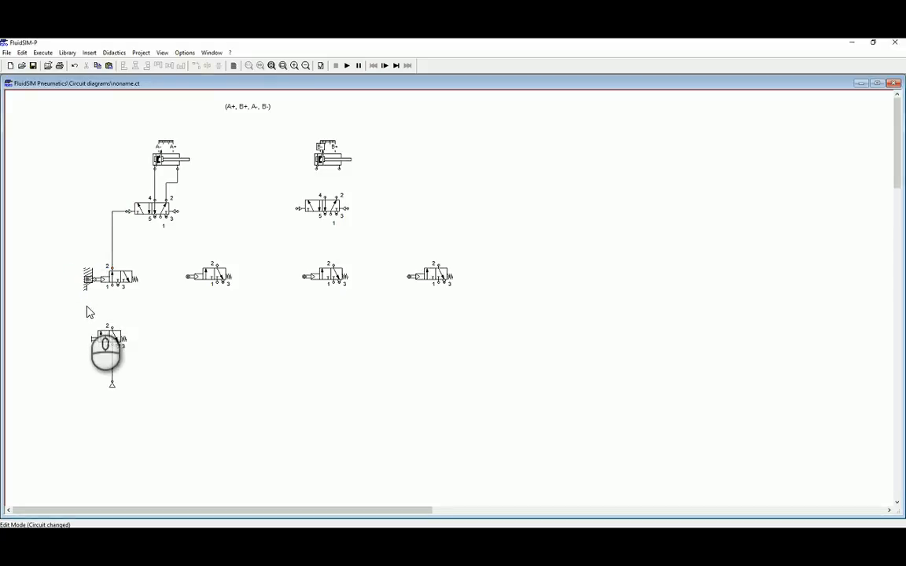
left_click(133, 307)
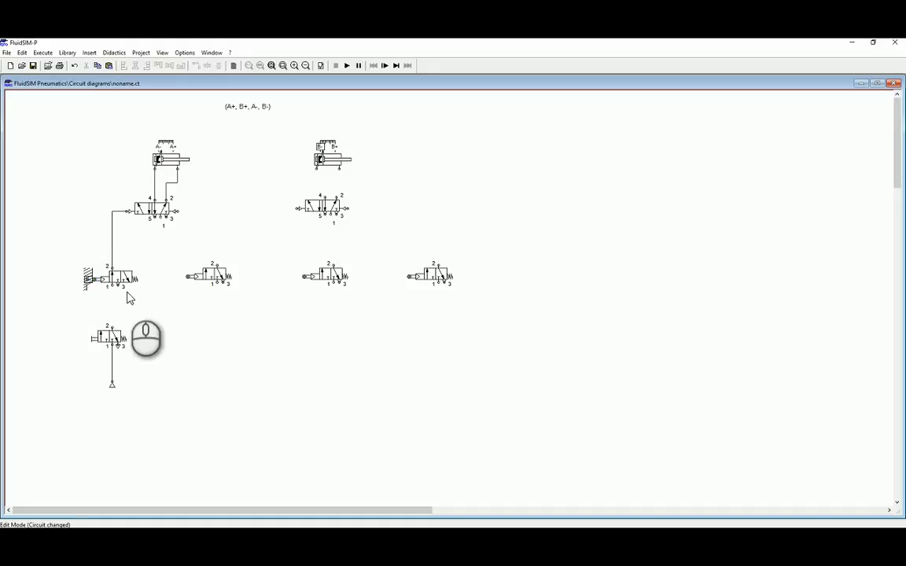
left_click_drag(112, 327, 115, 291)
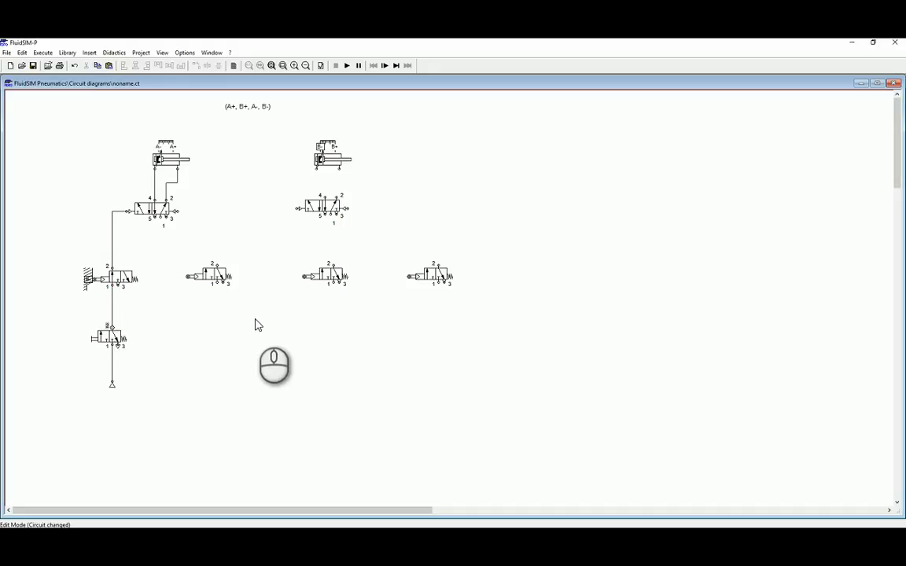
Simulate the circuit despite the open connections, actuate the pushbutton valve to test the B- roller lever valve's signal, and stop the simulation.
left_click(346, 66)
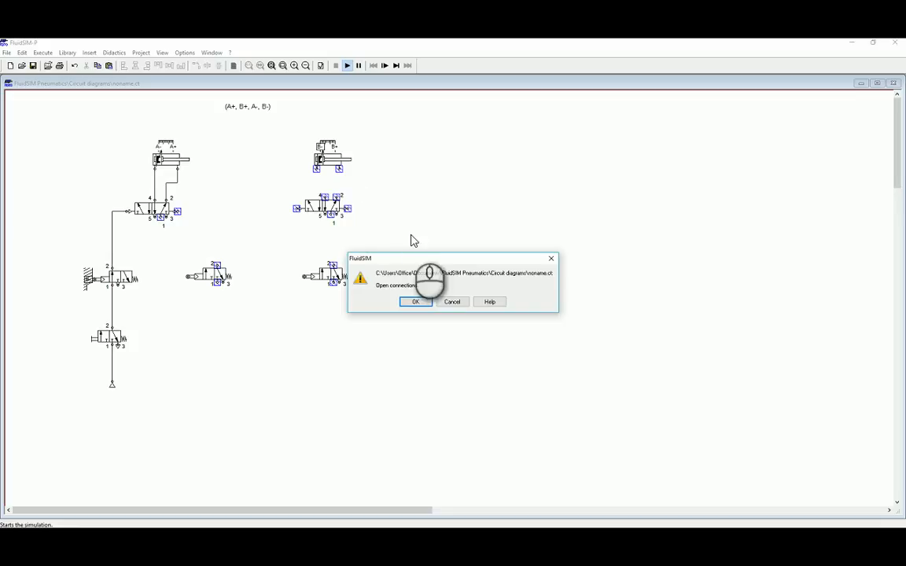
left_click(416, 303)
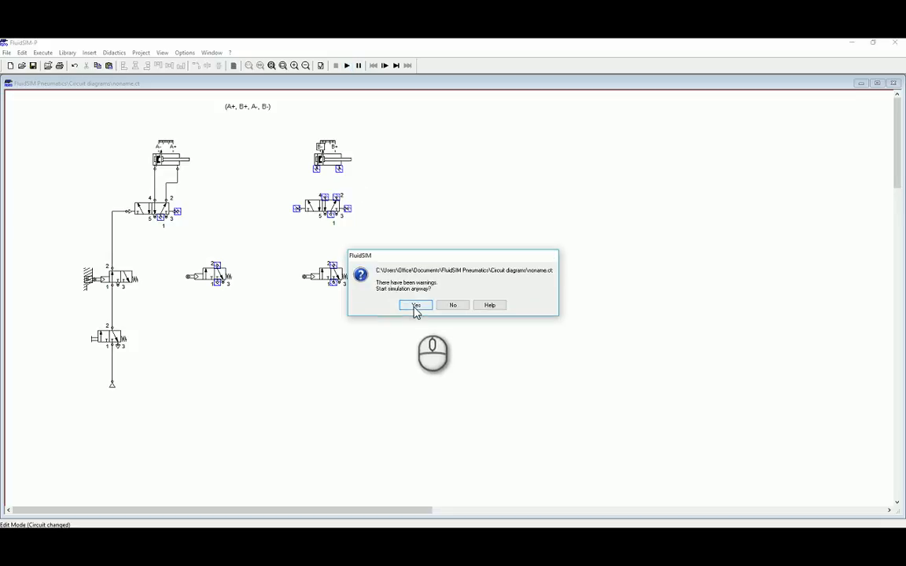
left_click(416, 306)
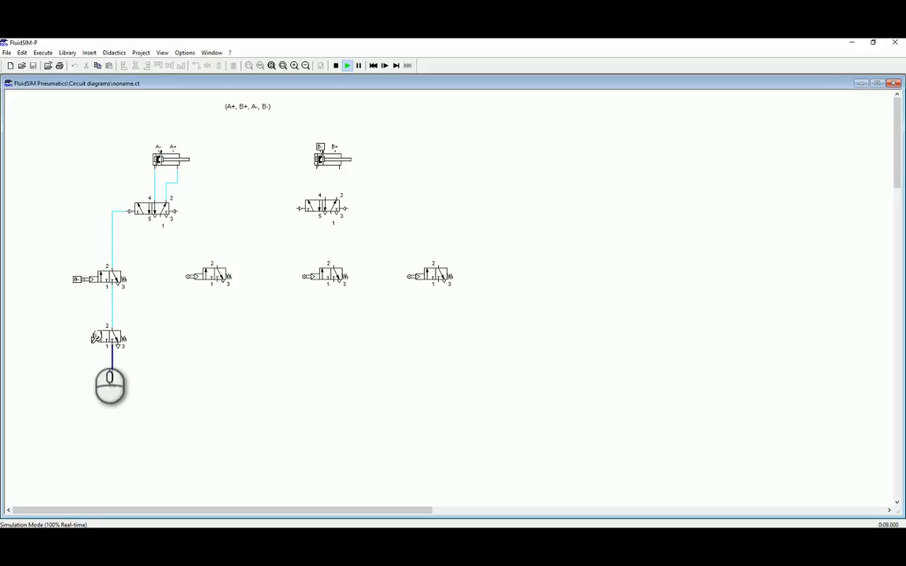
left_click(96, 337)
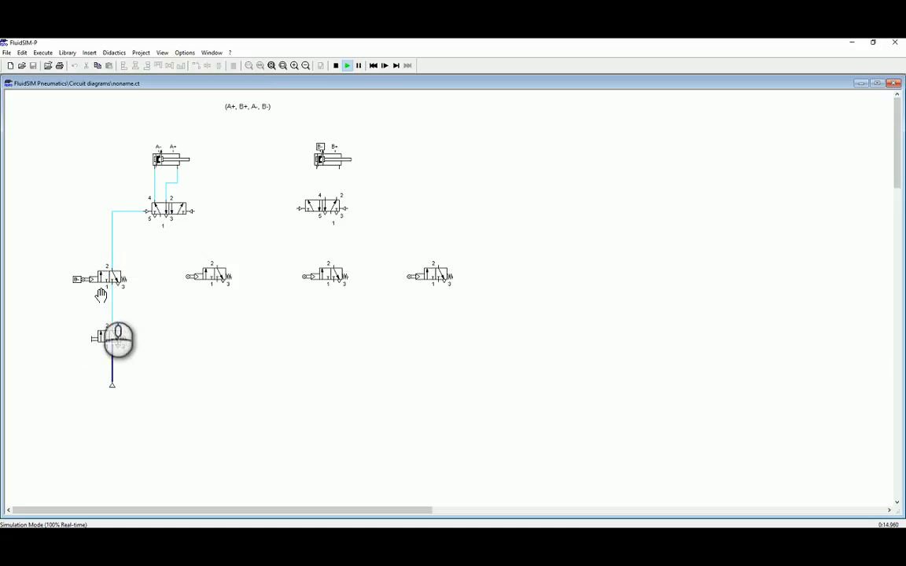
left_click(95, 337)
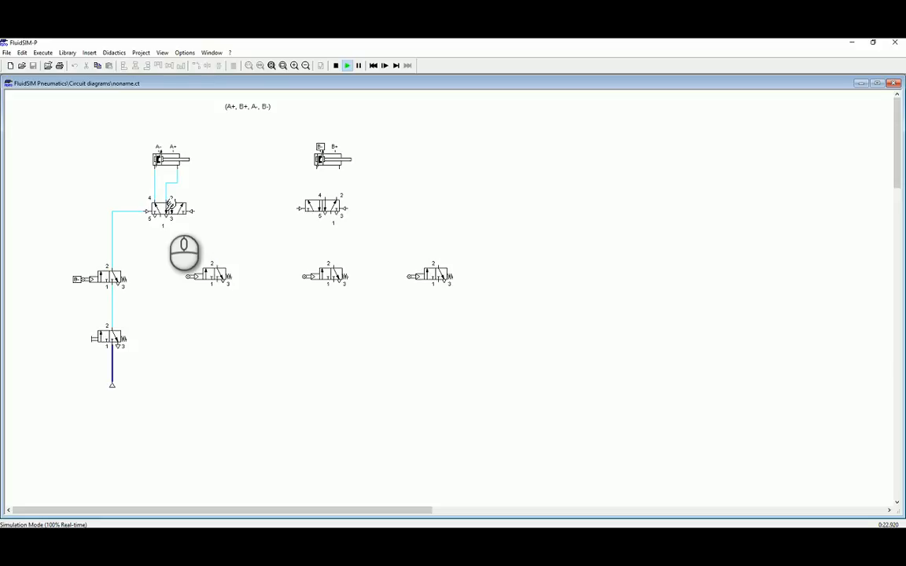
left_click(336, 66)
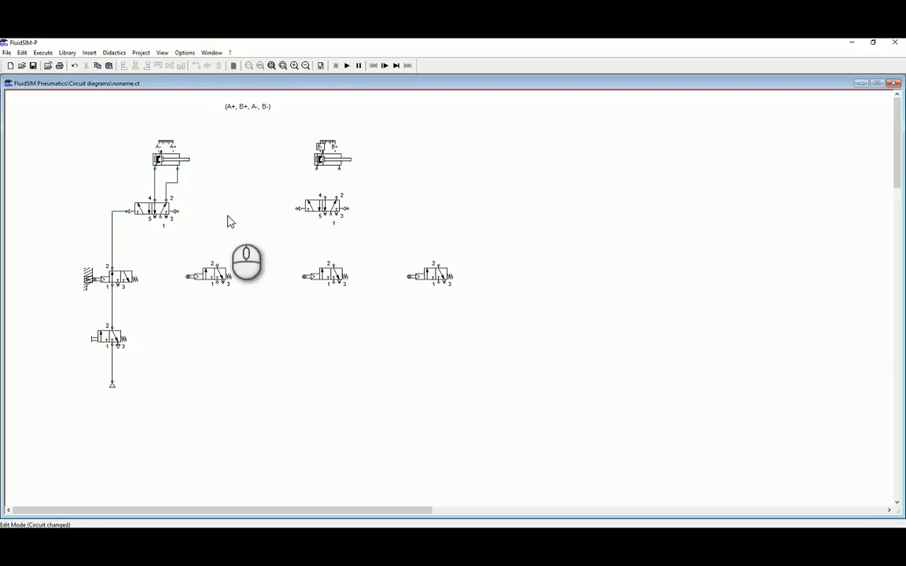
Find the compressed air supply by searching for "COMPRESS", place it below the first 5/2-way valve and connect it to the valve's port 1.
double_click(166, 246)
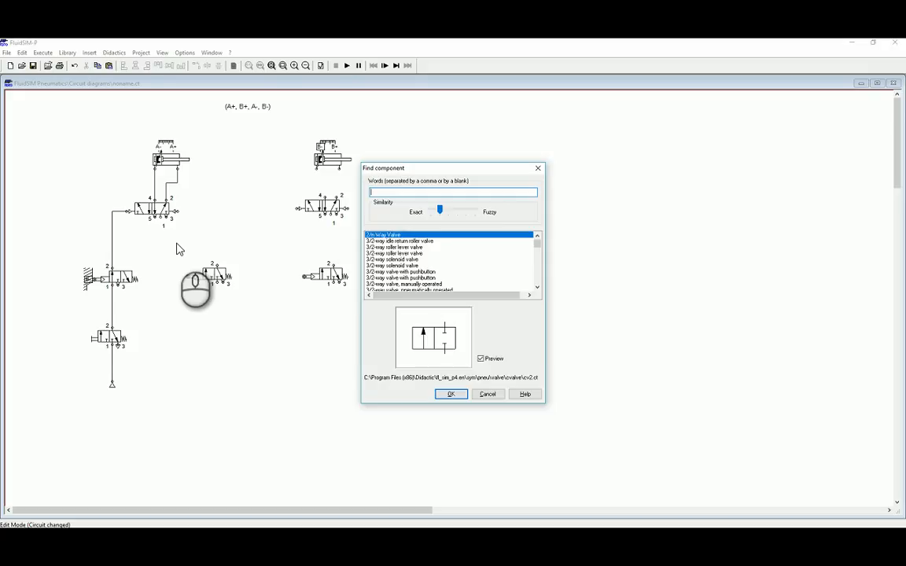
type("COMP")
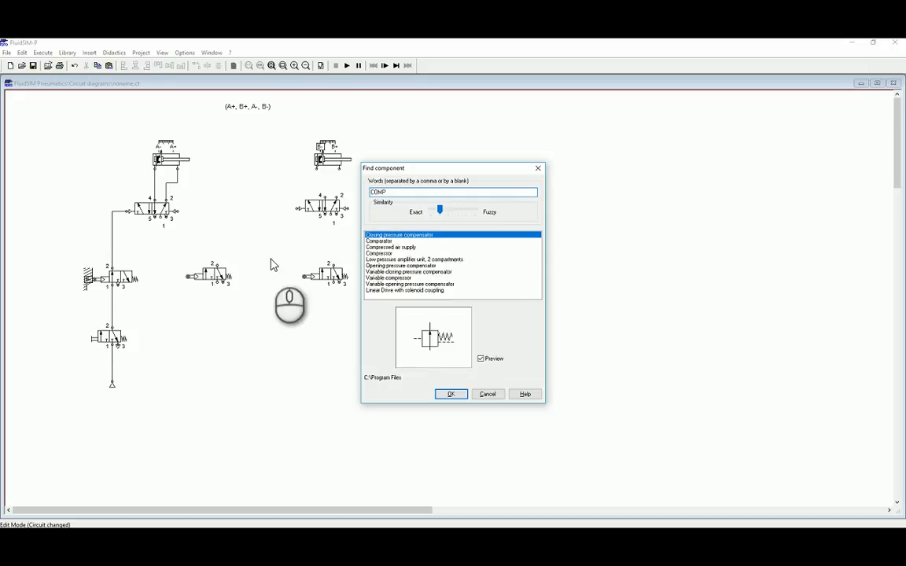
type("RESS")
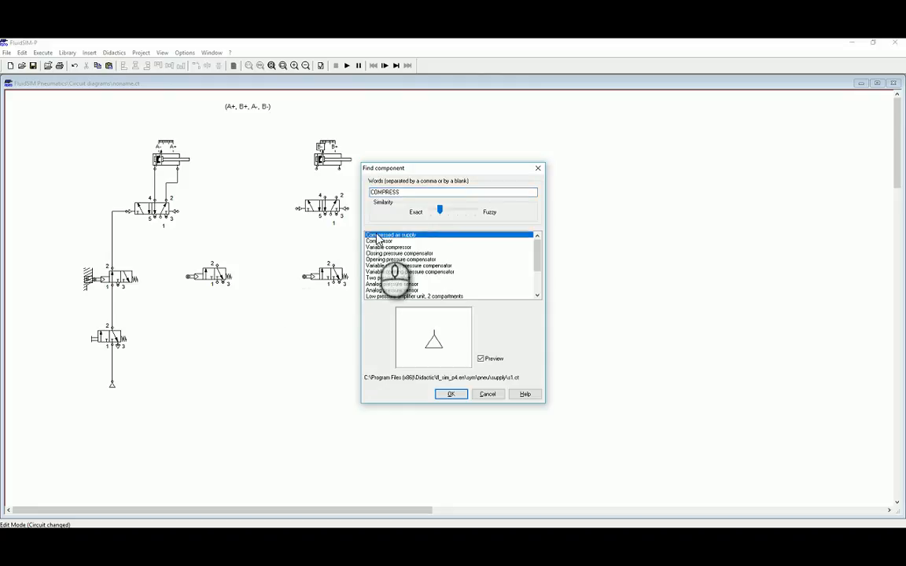
double_click(376, 235)
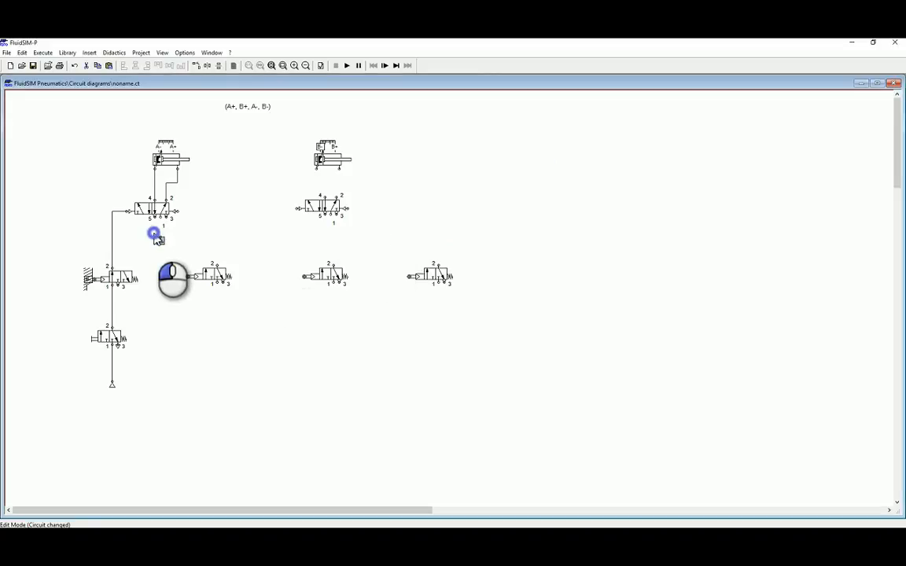
left_click_drag(158, 238, 161, 238)
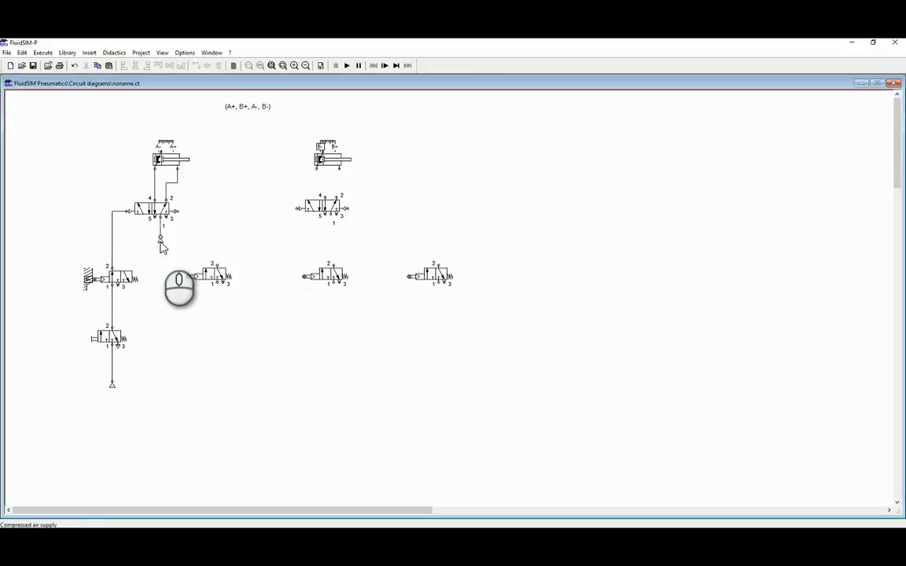
Copy the compressed air supply below the second 5/2-way valve and connect it to that valve's port 1.
key("ctrl+c")
key("ctrl+v")
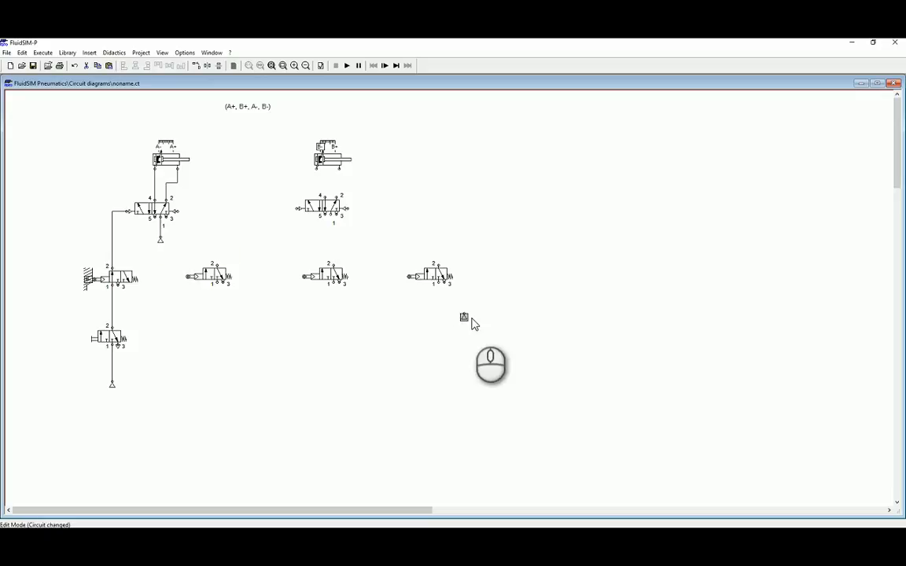
left_click_drag(464, 317, 333, 236)
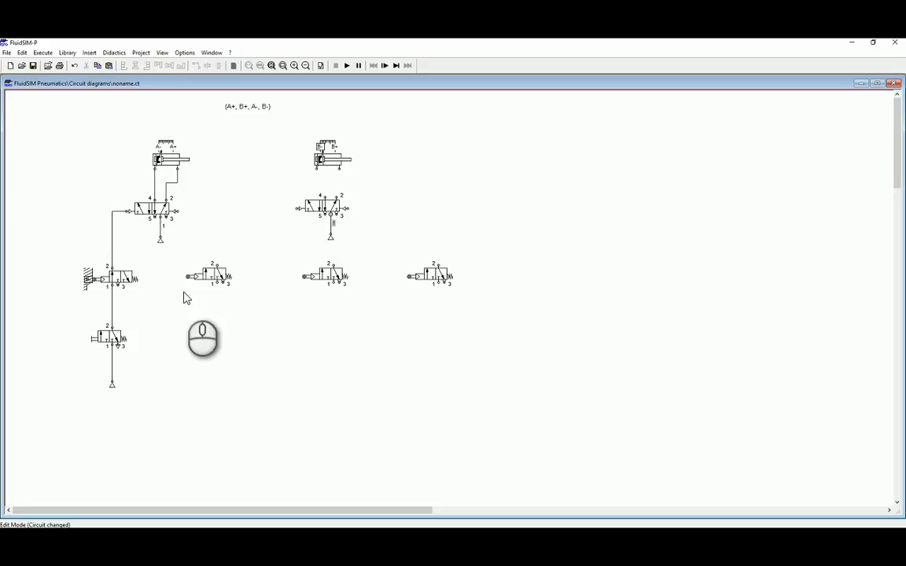
Paste three more compressed air supplies and connect one to port 1 of each of the three unlabelled roller lever valves.
key("ctrl+v")
left_click_drag(469, 322, 219, 302)
key("ctrl+v")
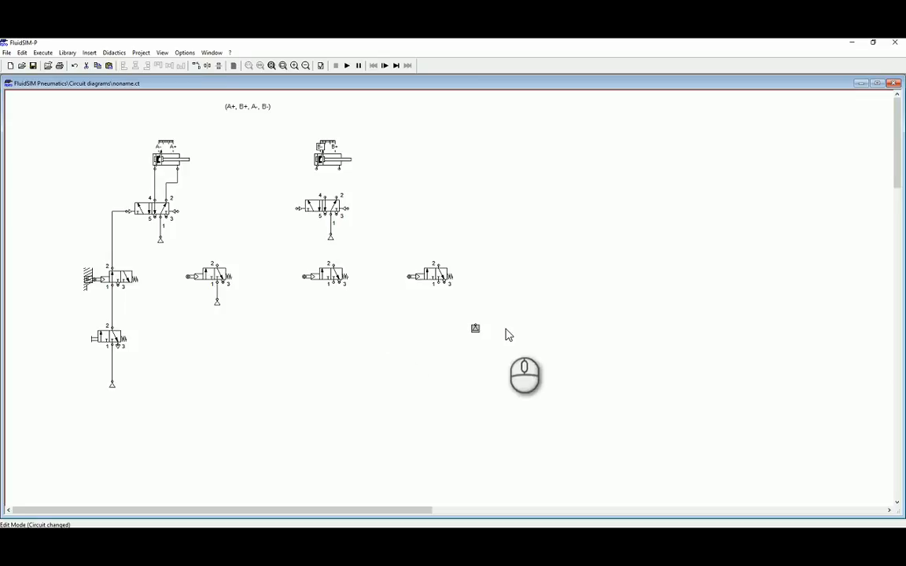
left_click_drag(478, 331, 336, 300)
key("ctrl+v")
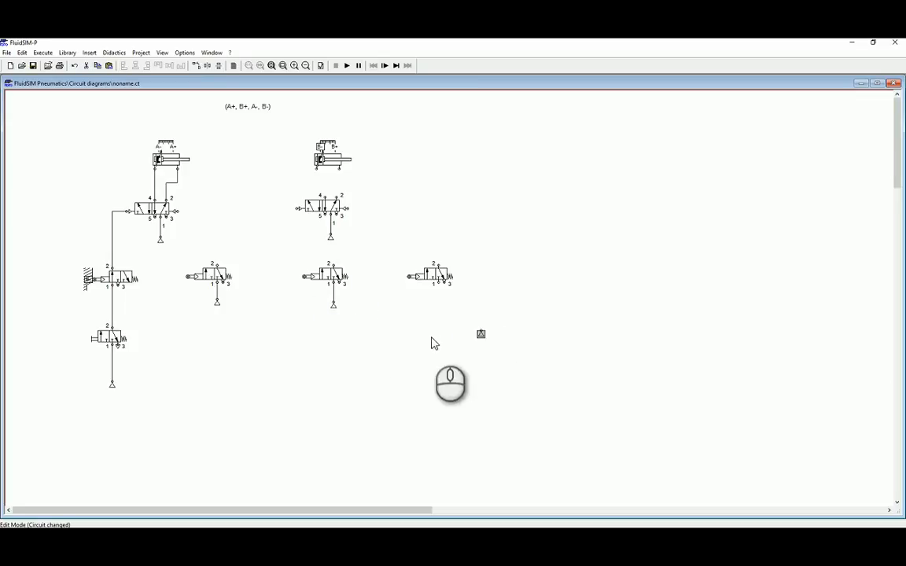
left_click_drag(480, 334, 438, 300)
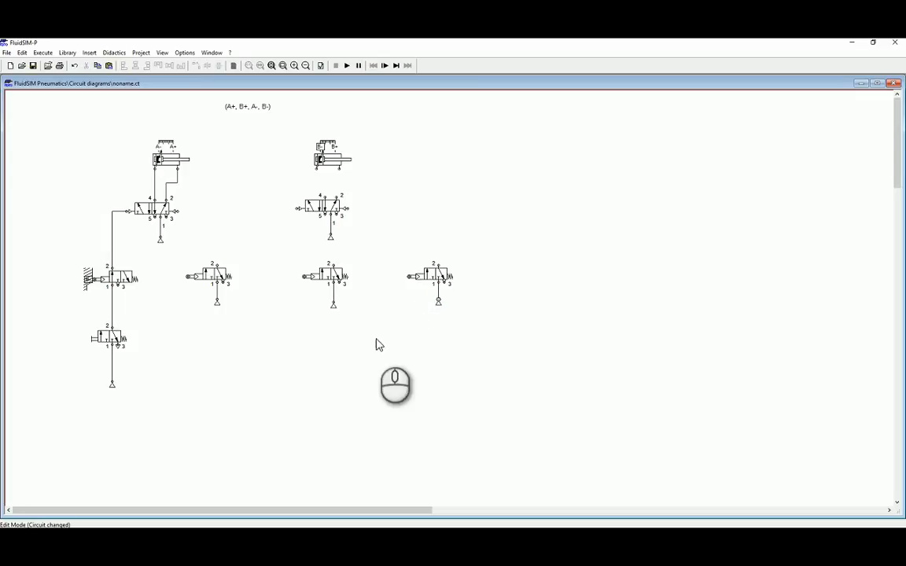
Align the three compressed air supplies under the unlabelled roller lever valves along their bottom edges.
left_click_drag(186, 295, 440, 326)
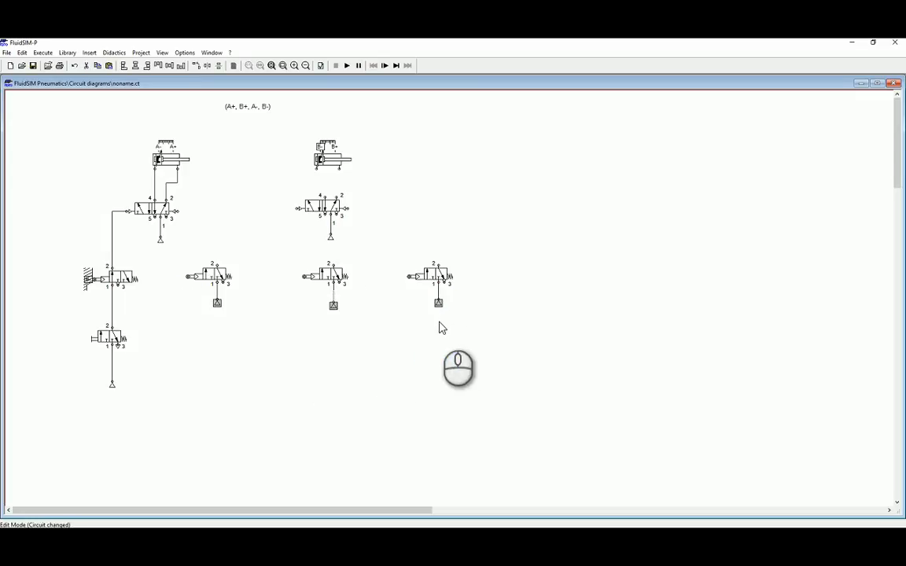
left_click(181, 67)
left_click(244, 340)
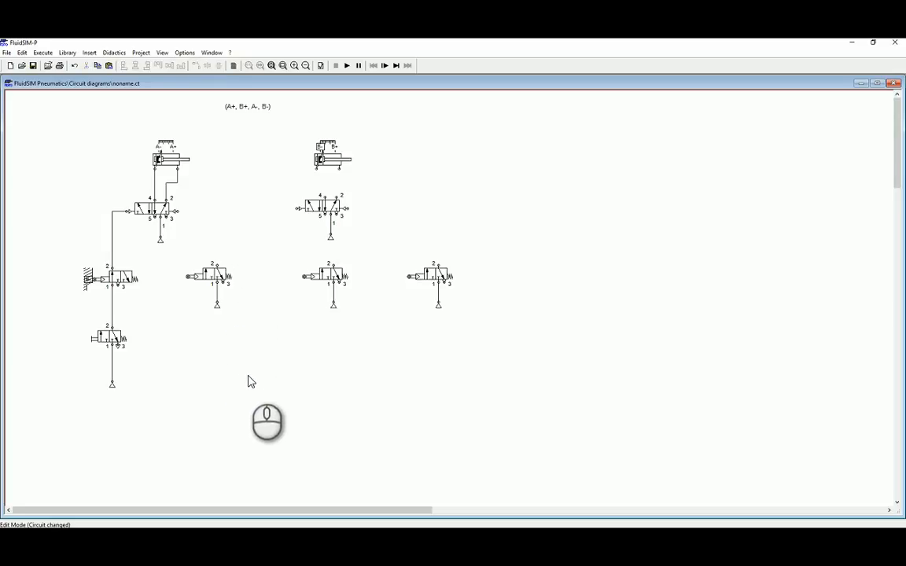
Simulate cylinder A's extension with the pushbutton valve, switch the first 5/2-way valve back manually to retract it, and stop the simulation.
left_click(347, 66)
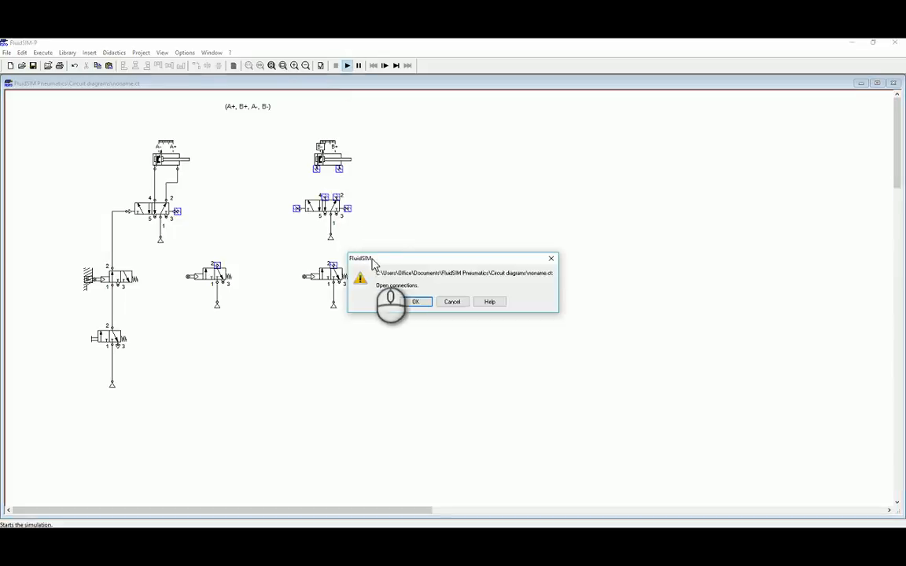
left_click(407, 302)
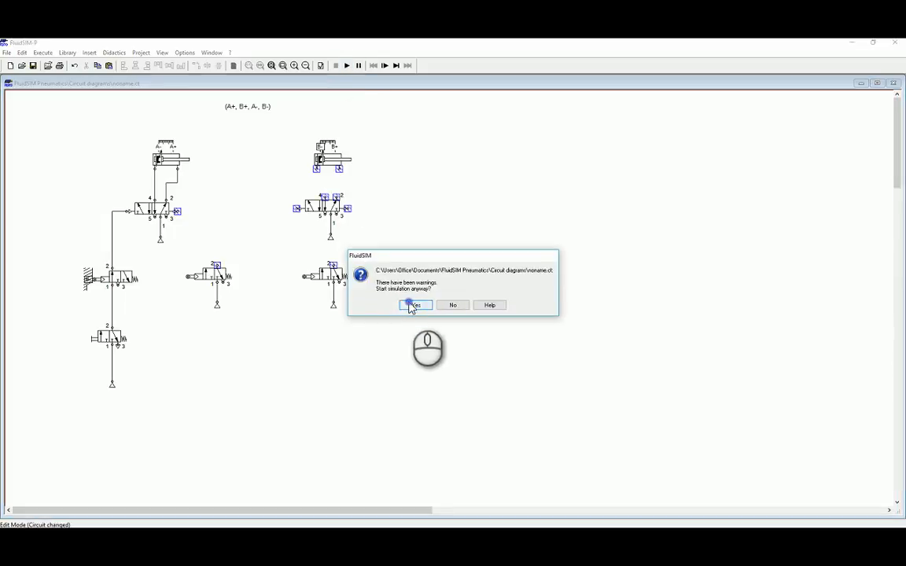
left_click(411, 306)
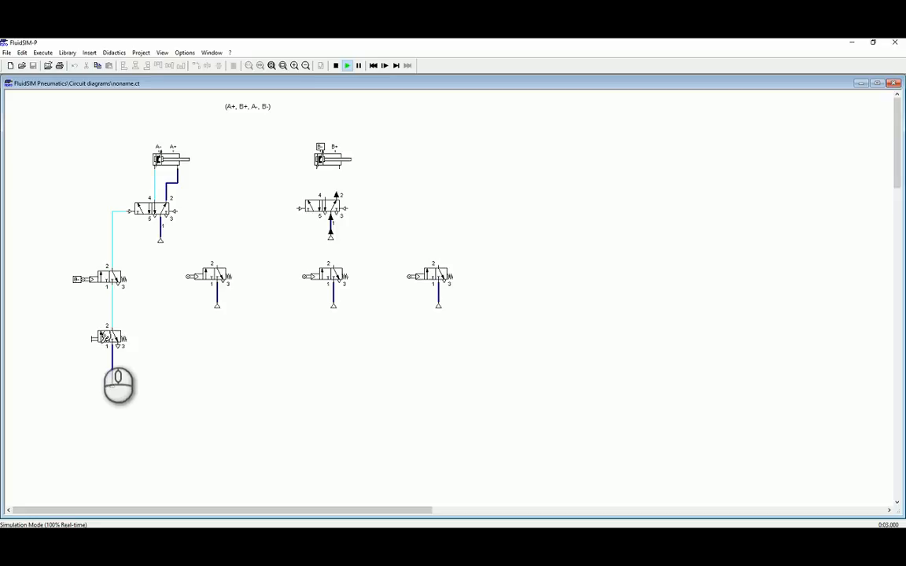
left_click(103, 336)
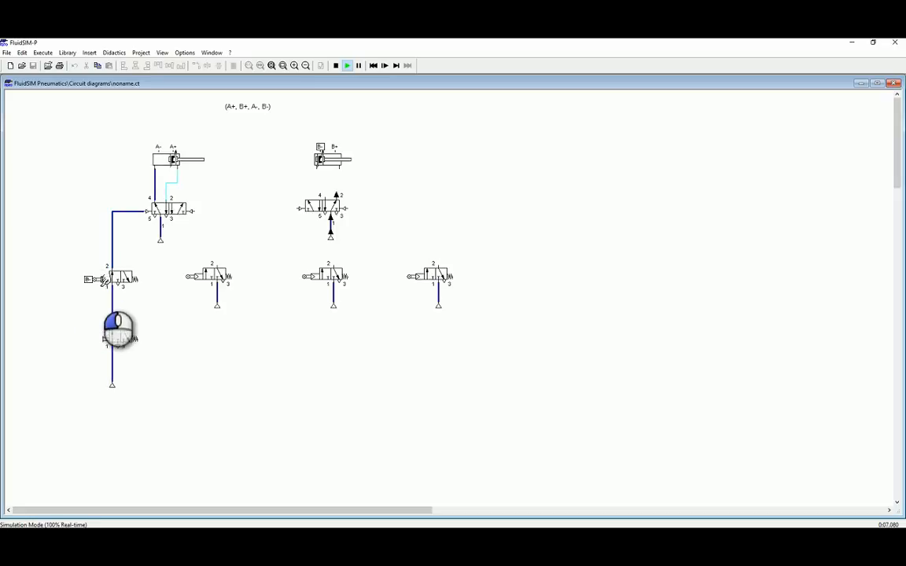
left_click(162, 172)
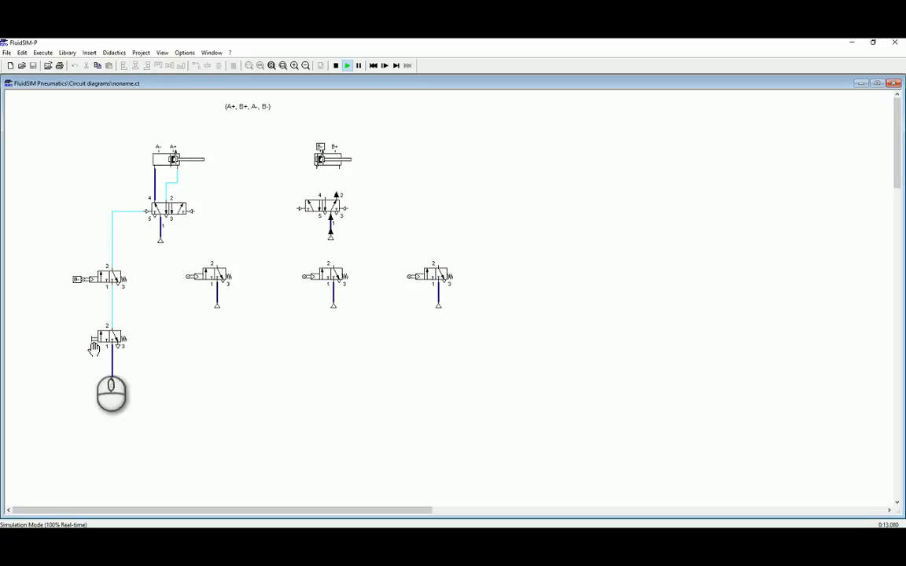
left_click(178, 209)
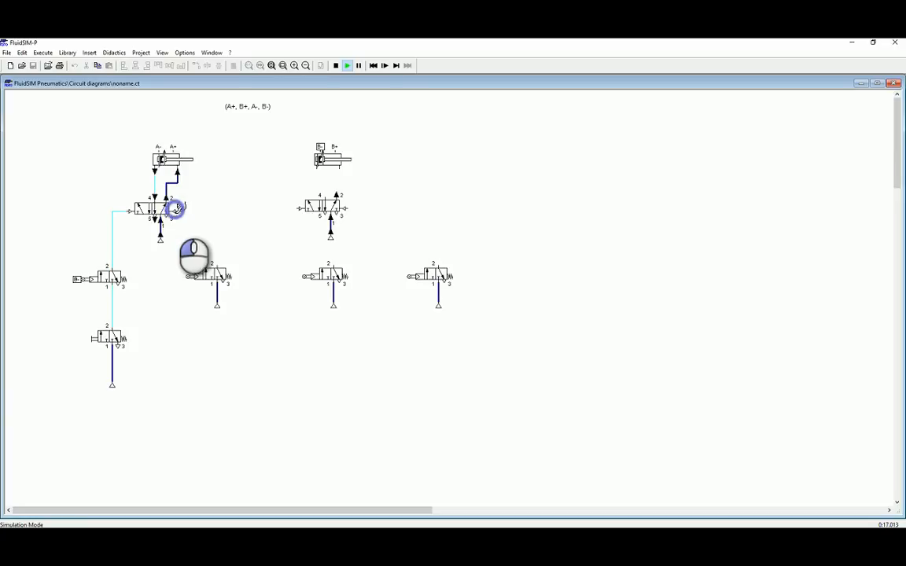
left_click(335, 66)
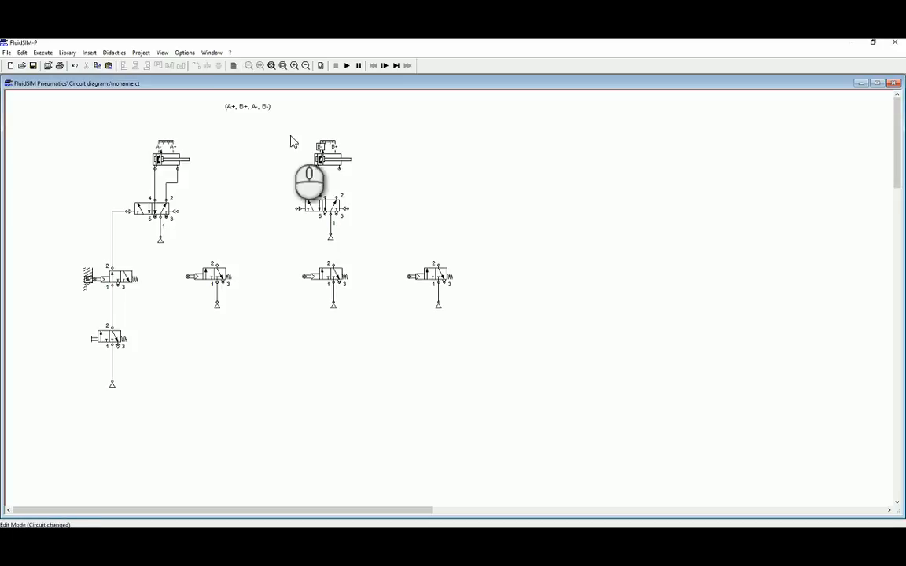
Move cylinder B with its 5/2-way valve and air supply farther right, and connect the valve's left pilot port to the third roller lever valve's port 2.
left_click_drag(291, 135, 380, 259)
left_click_drag(319, 166, 388, 164)
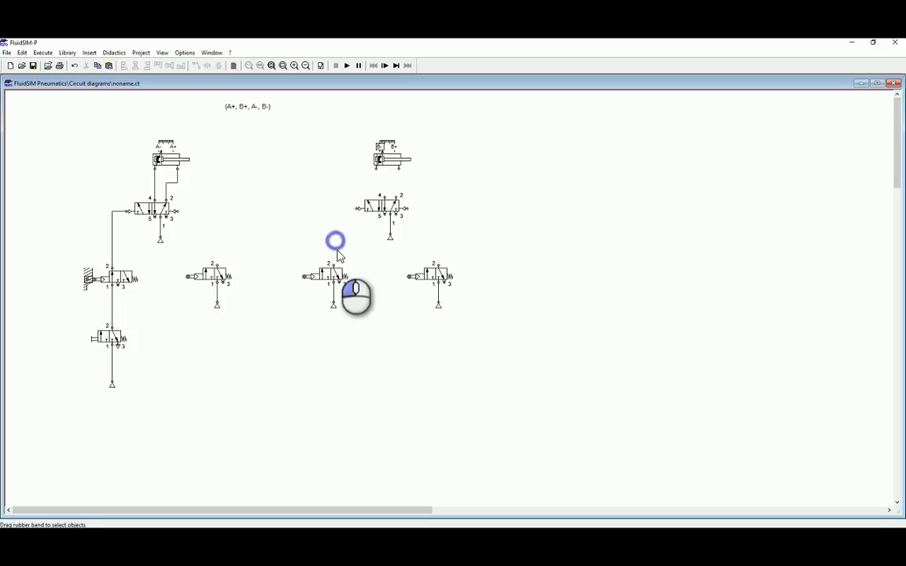
left_click_drag(334, 265, 360, 210)
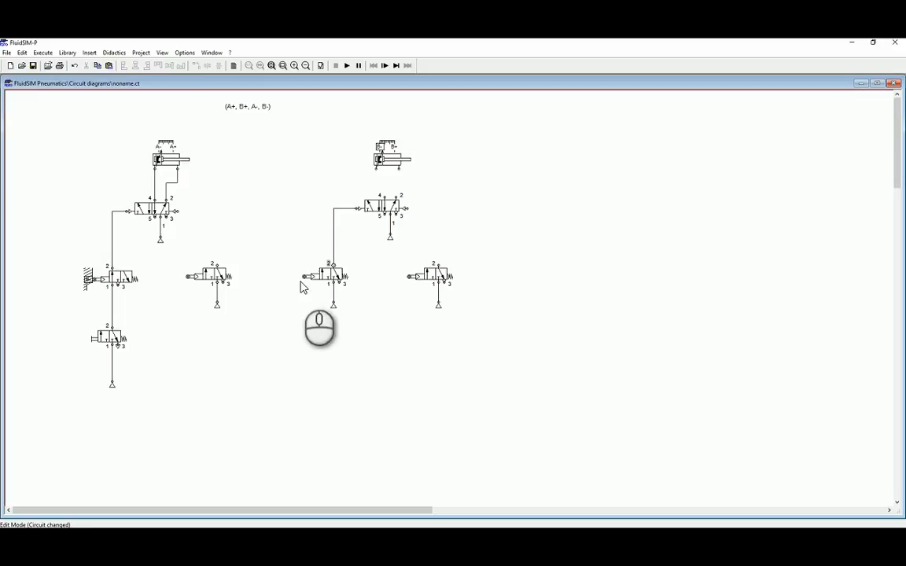
Label the third roller lever valve's mechanical connection A+ and connect ports 4 and 2 of the second 5/2-way valve to cylinder B.
double_click(306, 280)
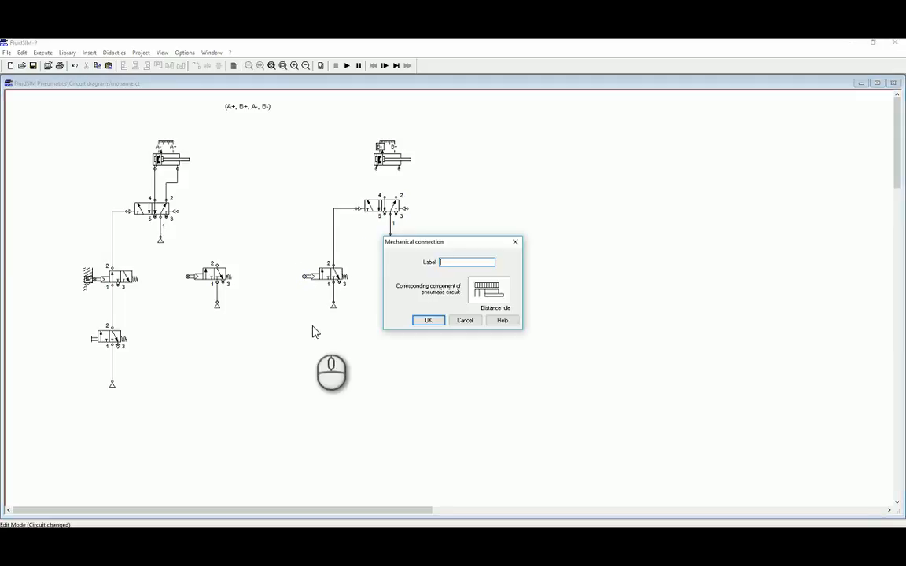
key("Return")
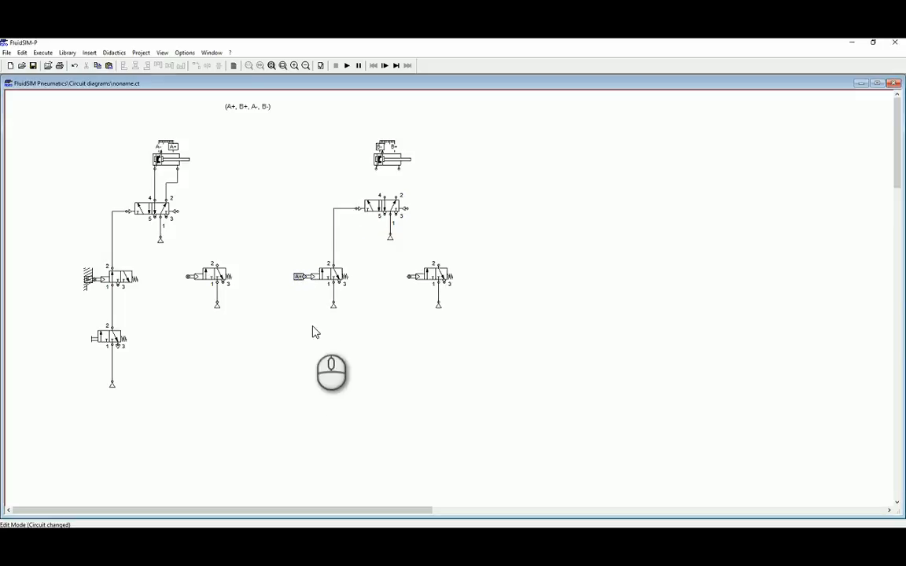
left_click(309, 361)
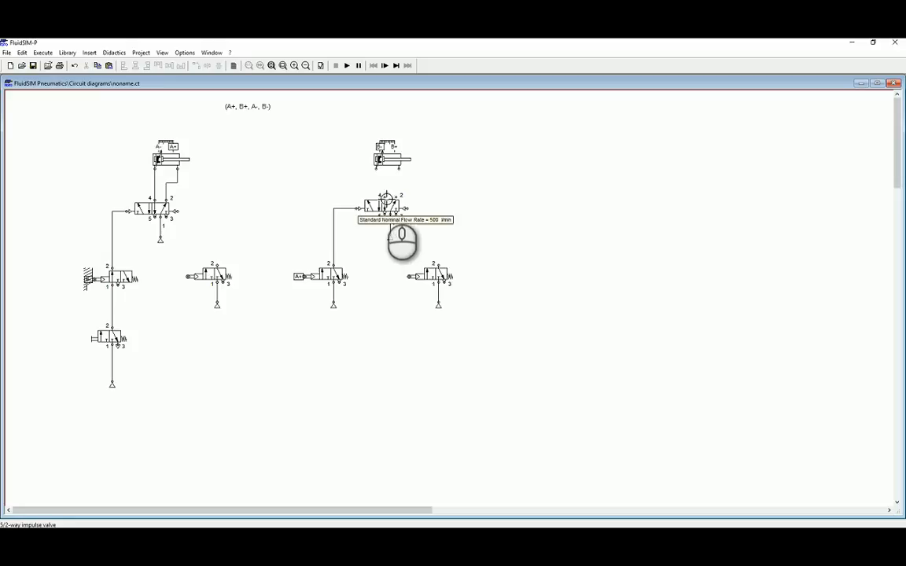
left_click_drag(381, 197, 409, 172)
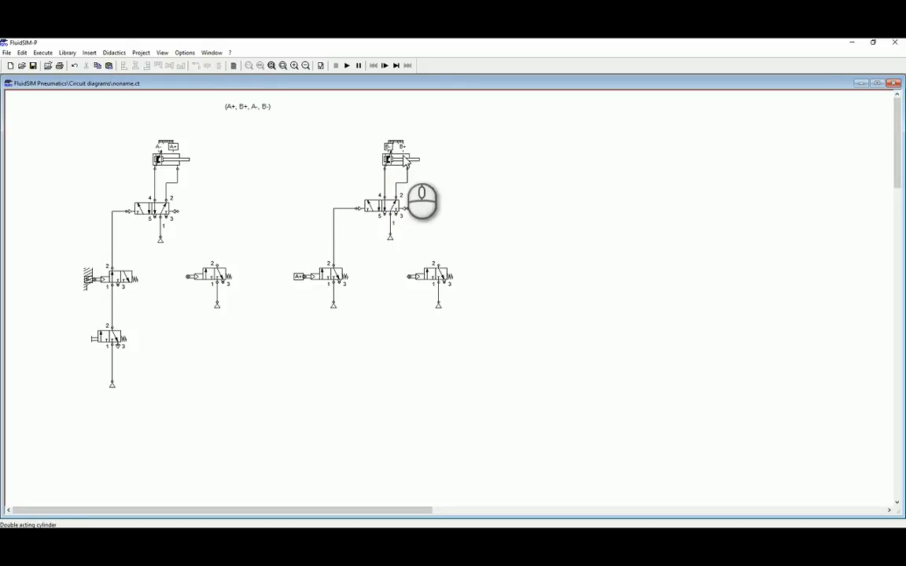
Simulate the A+, B+ part of the sequence by actuating the pushbutton valve despite the open connections, and stop the simulation.
left_click(348, 68)
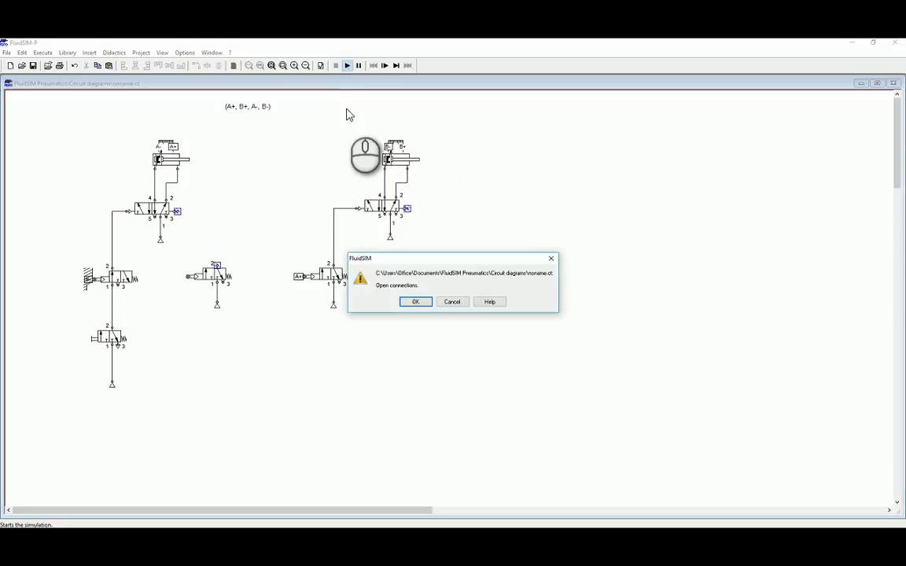
left_click(420, 306)
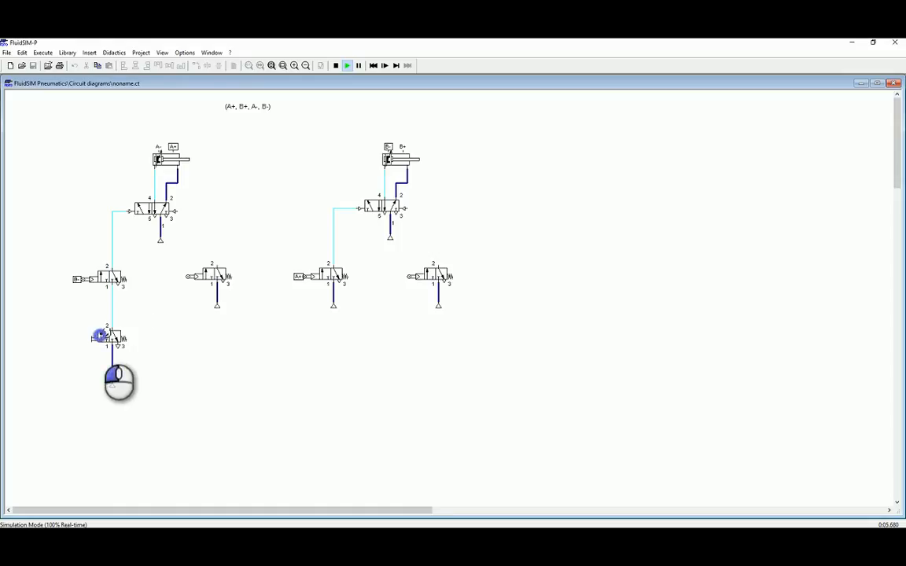
left_click(100, 336)
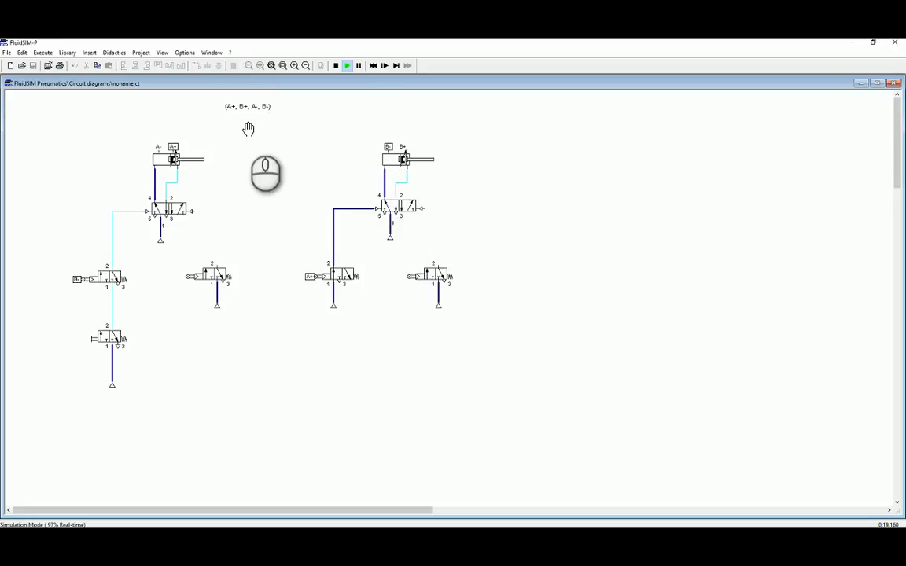
left_click(336, 66)
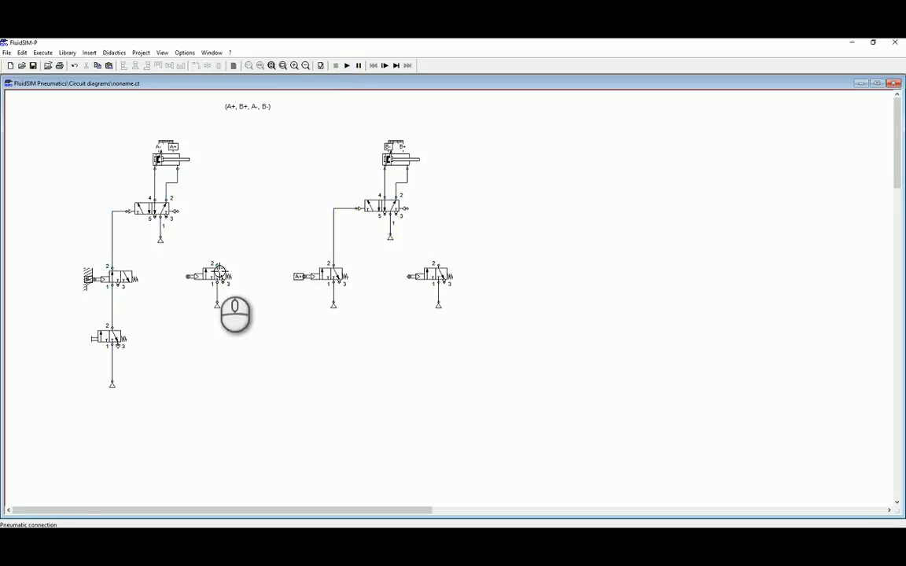
Connect the second roller lever valve's port 2 to the first 5/2-way valve's right pilot port and label its mechanical connection B+.
left_click_drag(217, 265, 177, 211)
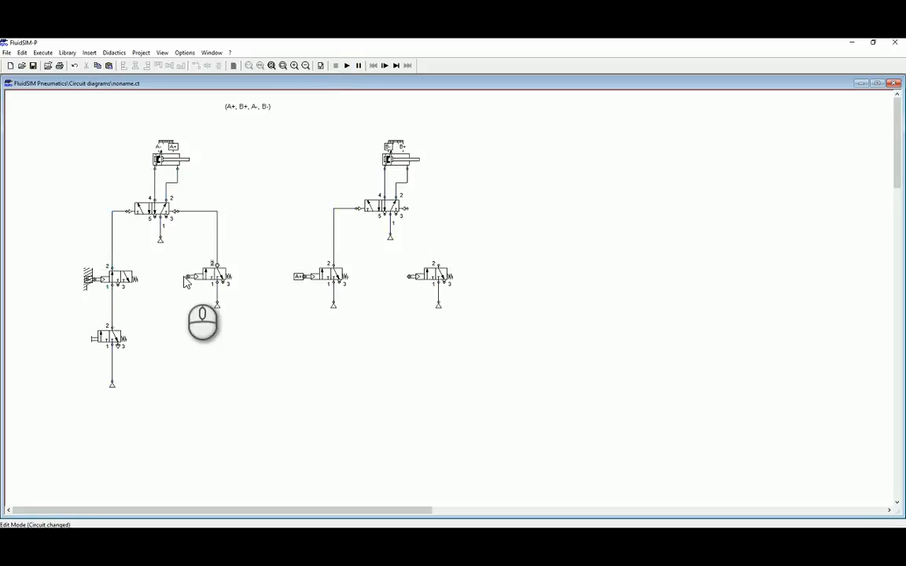
double_click(187, 278)
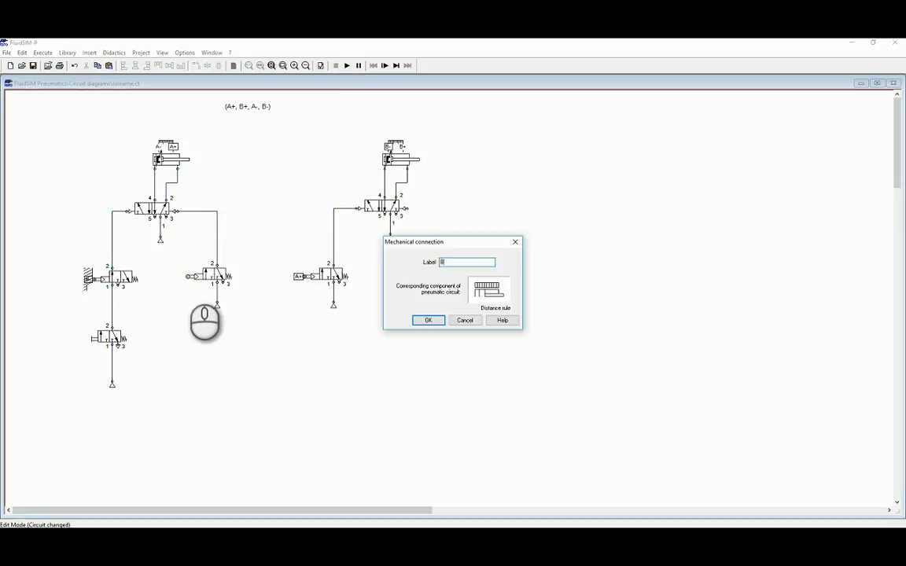
key("Return")
left_click(274, 369)
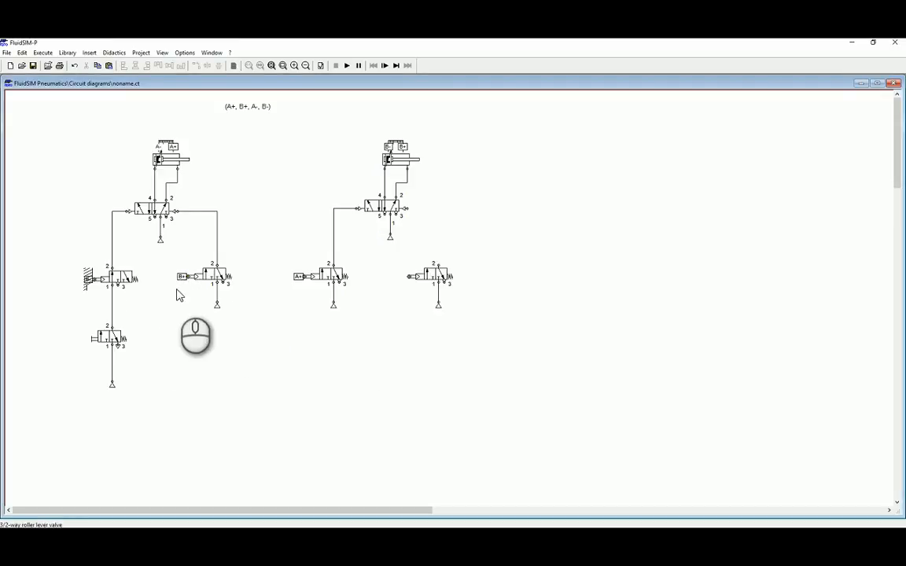
Simulate the A+, B+, A- part of the sequence with the pushbutton valve despite the warnings, and stop the simulation.
left_click(347, 65)
left_click(410, 303)
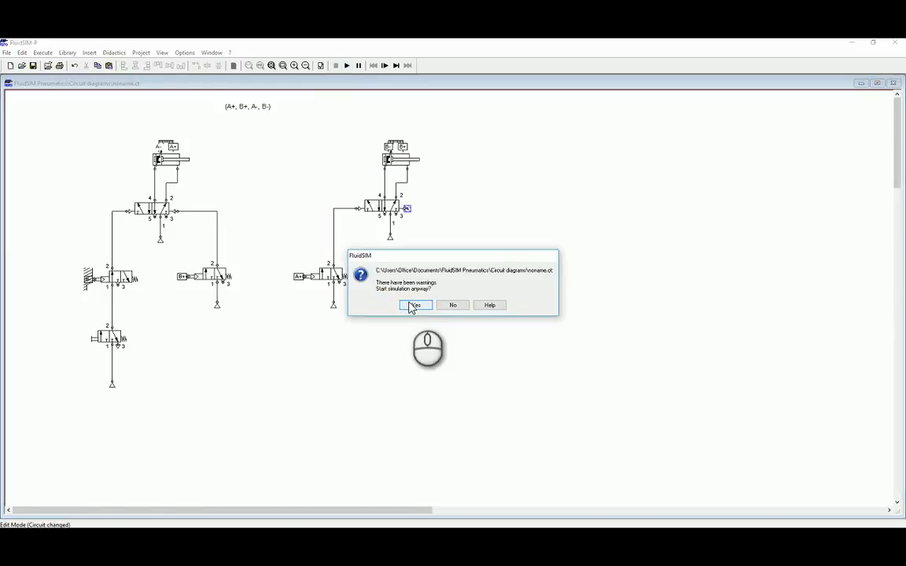
key("Return")
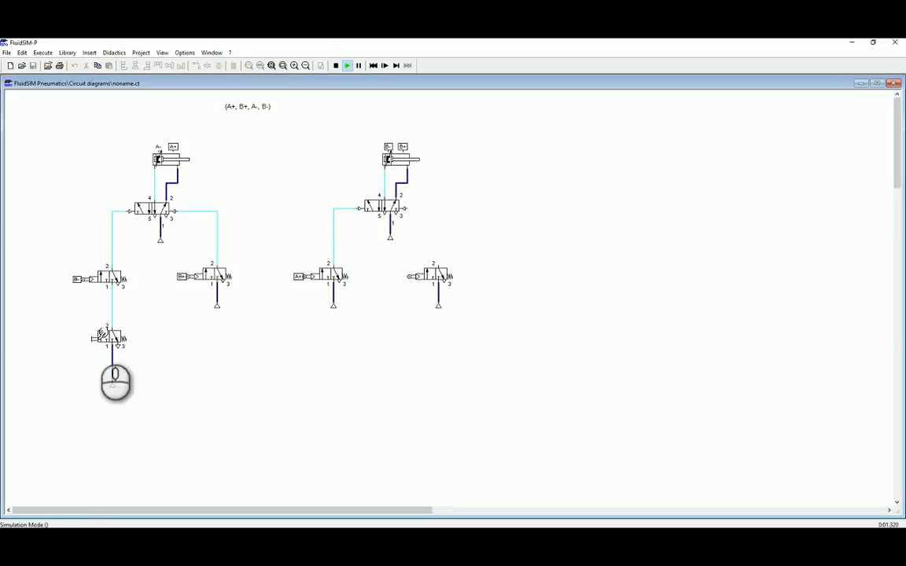
left_click(102, 335)
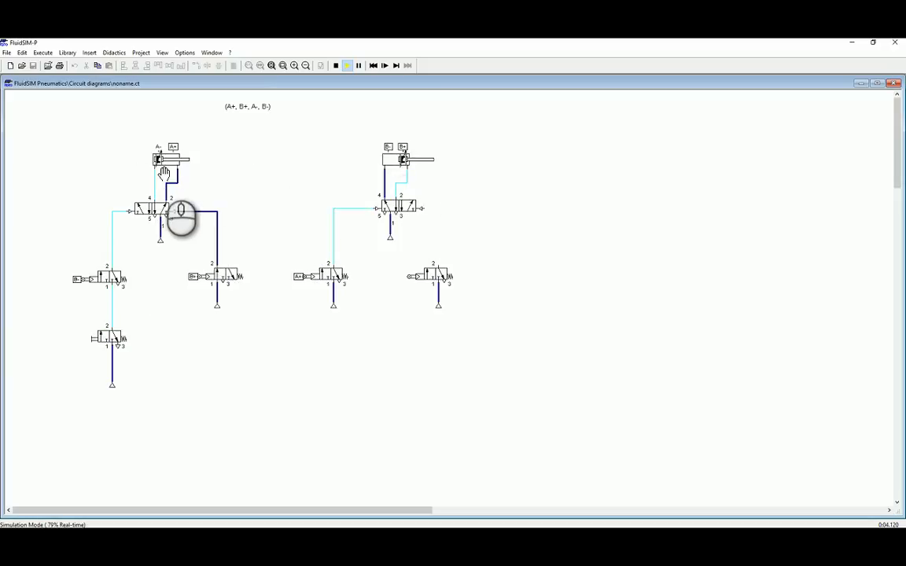
left_click(335, 66)
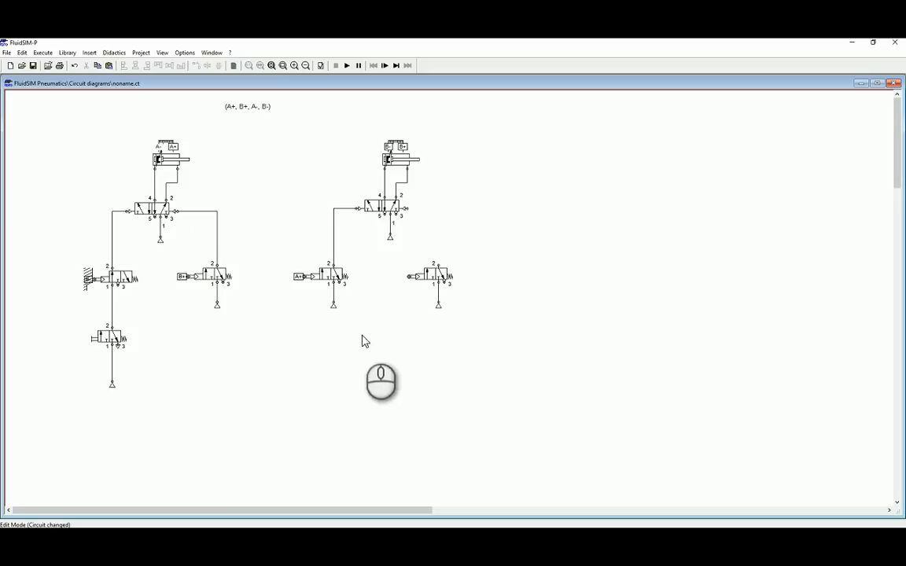
Label the fourth roller lever valve's mechanical connection A- and connect its port 2 to the second 5/2-way valve's right pilot port.
double_click(411, 277)
left_click(429, 321)
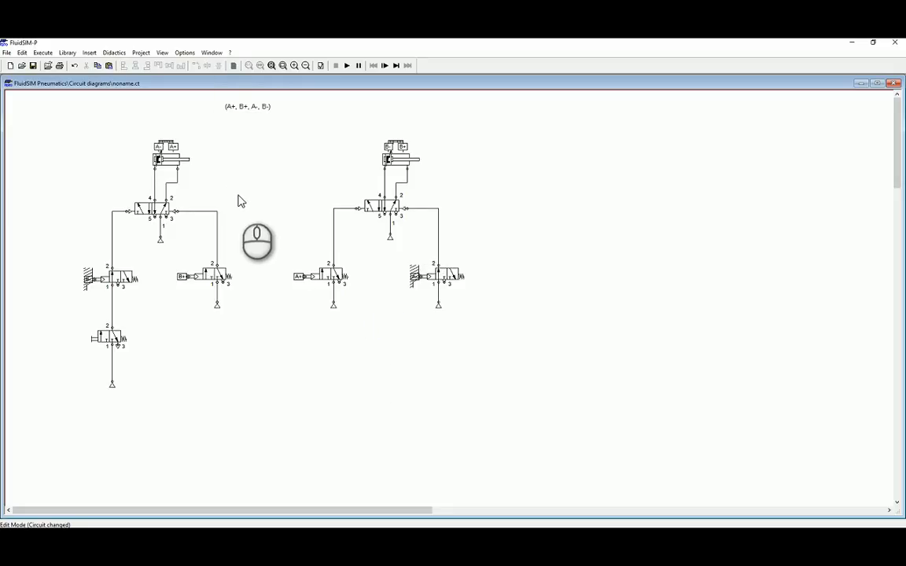
Simulate the full A+, B+, A-, B- sequence by actuating the pushbutton valve, and stop the simulation.
left_click(347, 66)
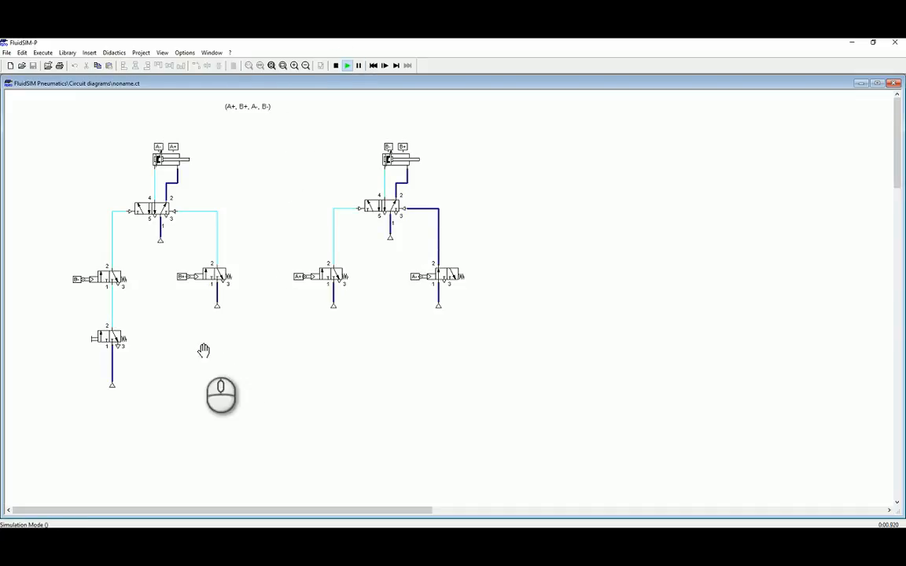
left_click(96, 337)
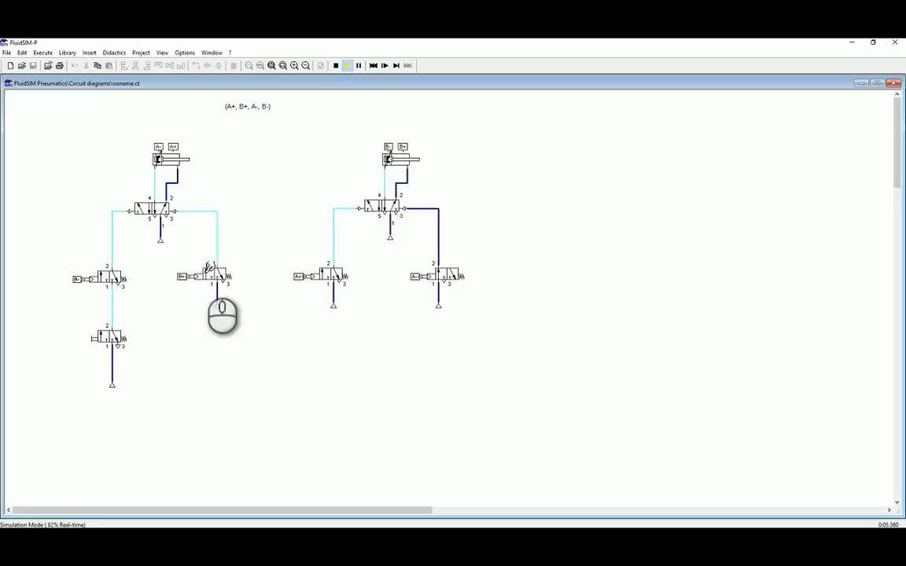
left_click(336, 65)
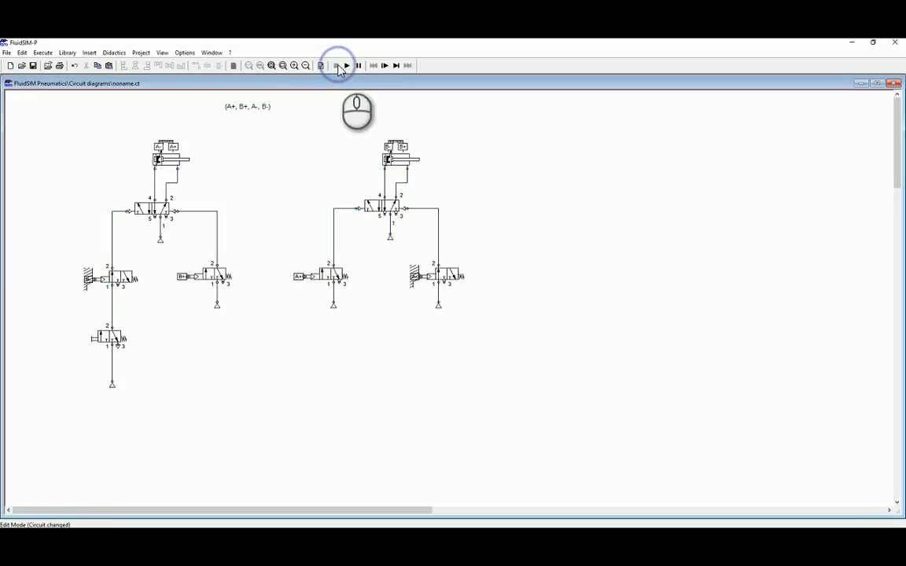
Switch the simulation speed from real time to a slow-motion factor in the simulation options.
left_click(186, 55)
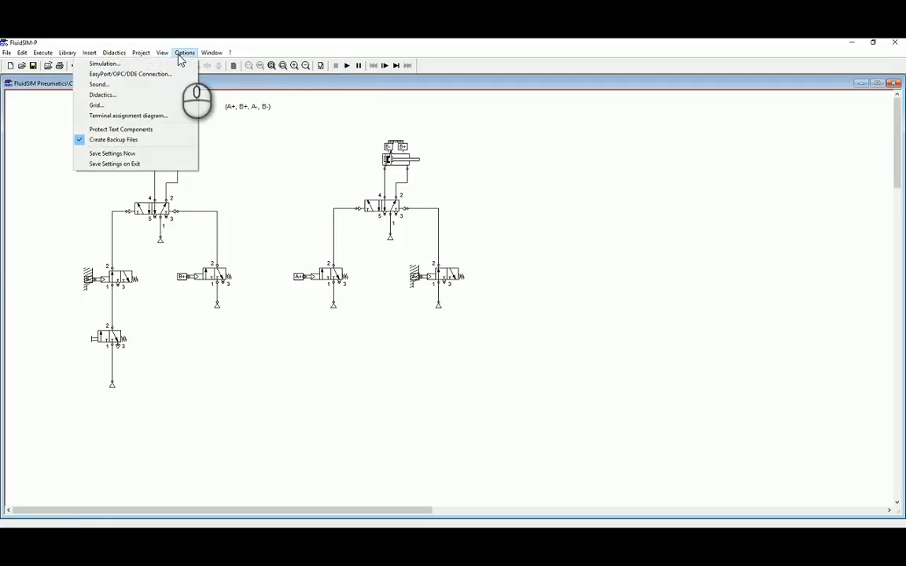
left_click(172, 62)
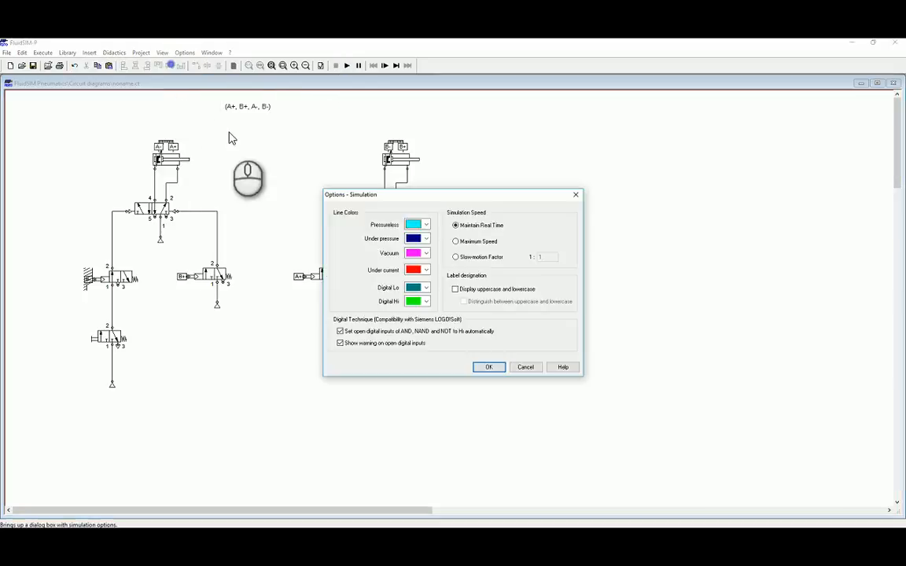
left_click(456, 258)
double_click(544, 257)
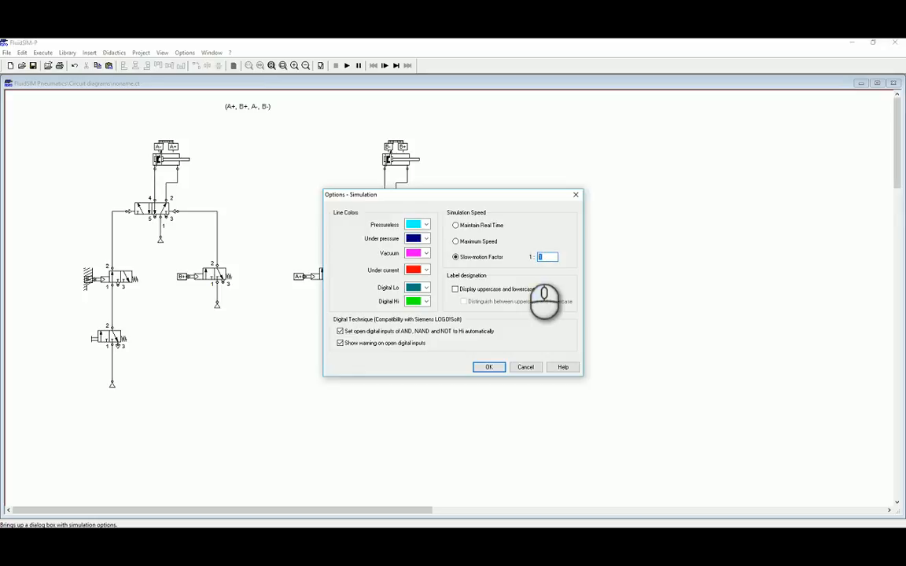
key("Return")
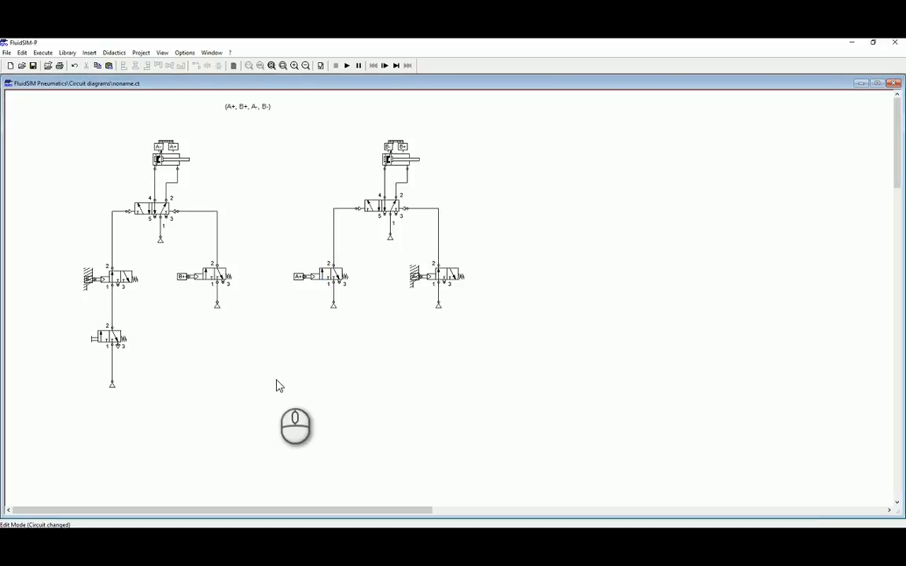
Simulate the complete sequence in slow motion, actuating the pushbutton valve repeatedly, and stop the simulation.
left_click(347, 66)
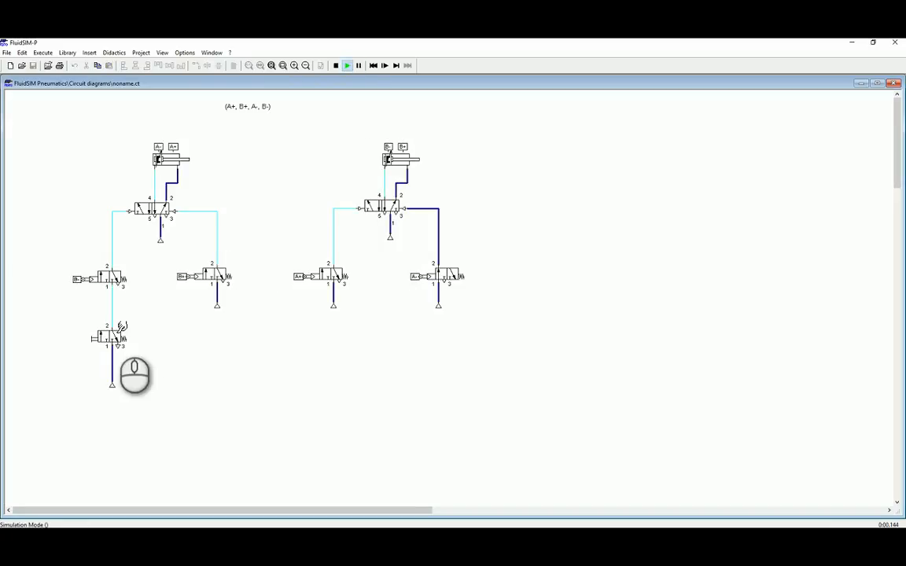
left_click(94, 338)
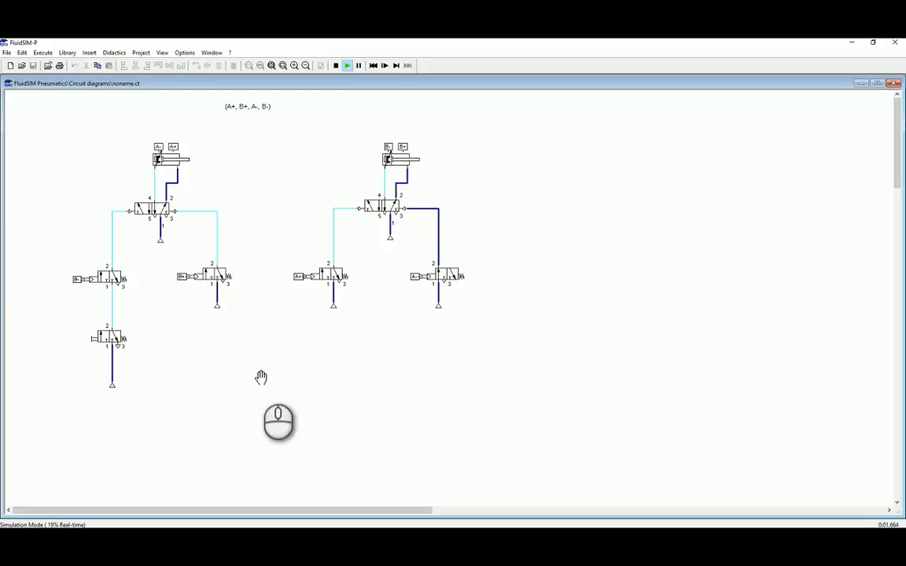
left_click(103, 337)
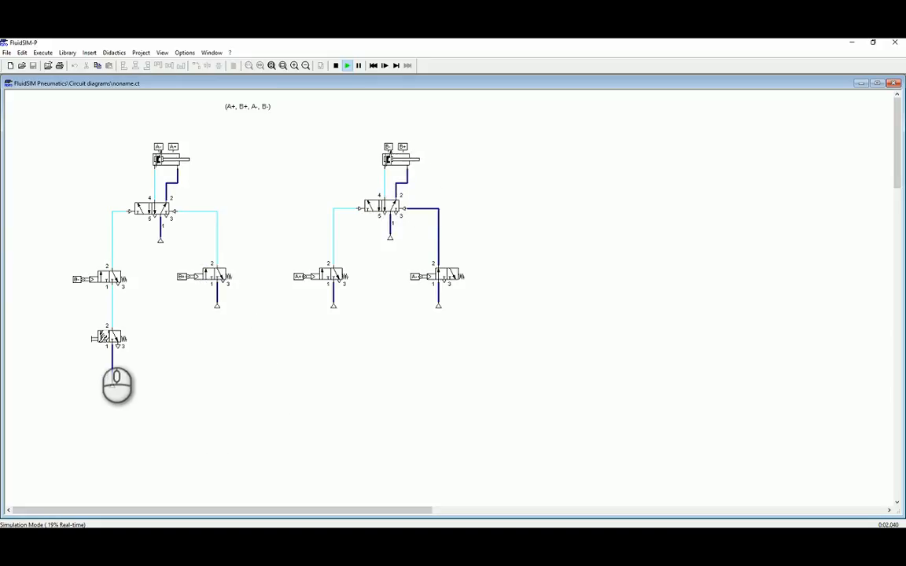
left_click(99, 338)
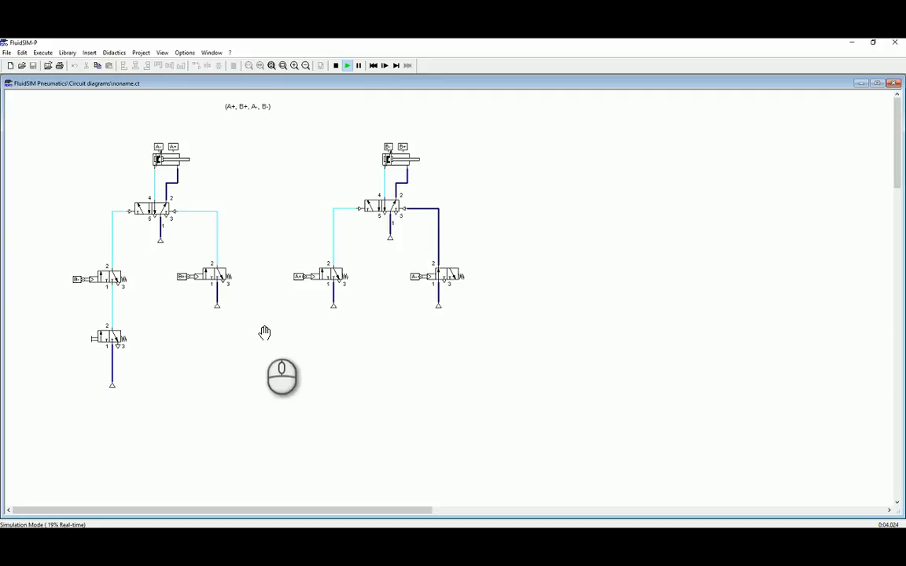
left_click(336, 65)
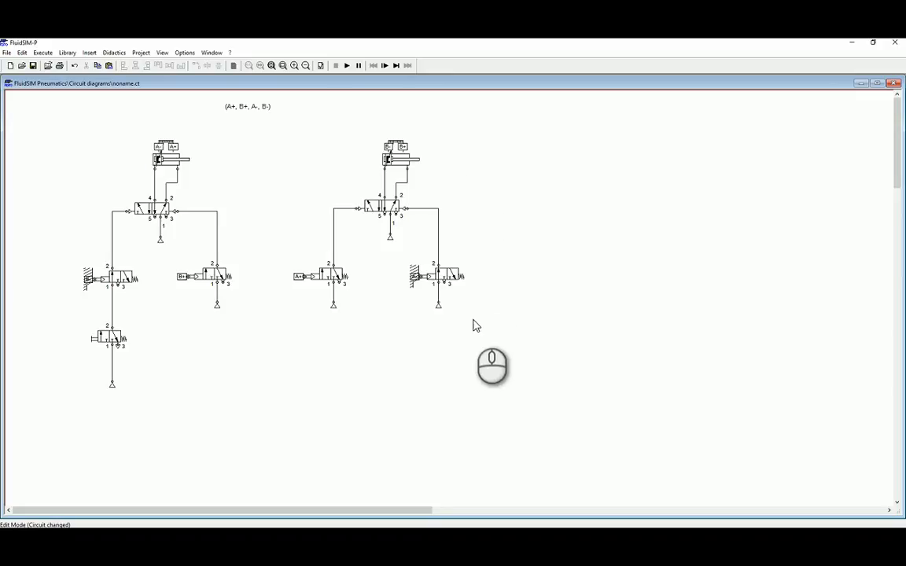